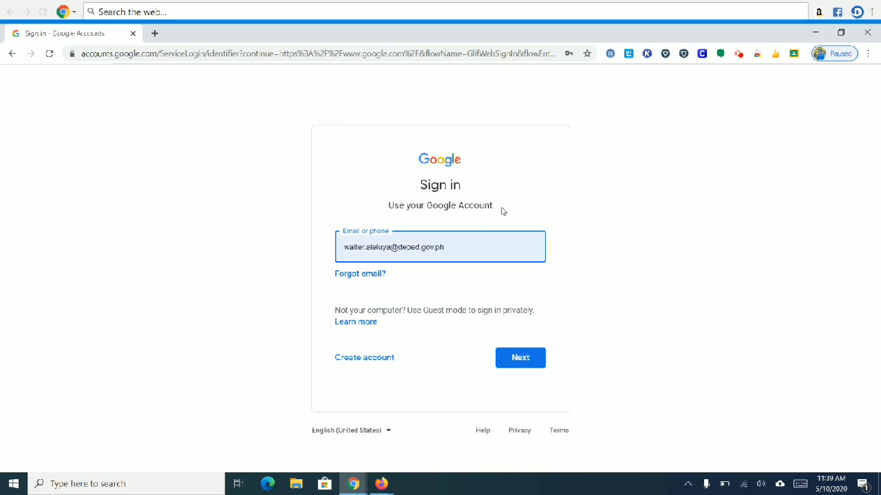
Step: Highlight 'Google Account' in the sign-in prompt, then continue past the e-mail step
left_click(494, 210)
left_click_drag(493, 208, 428, 209)
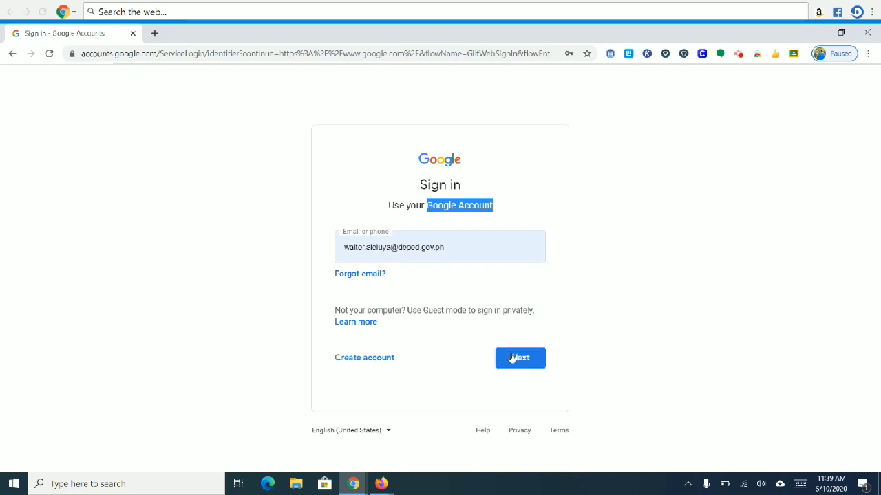
left_click(513, 358)
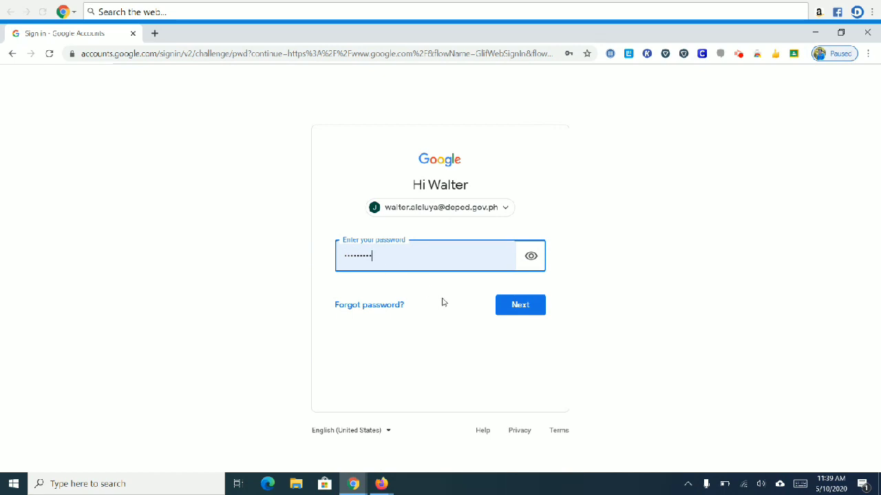
Step: Submit the saved password to finish signing in, then show the Google apps list
left_click(516, 312)
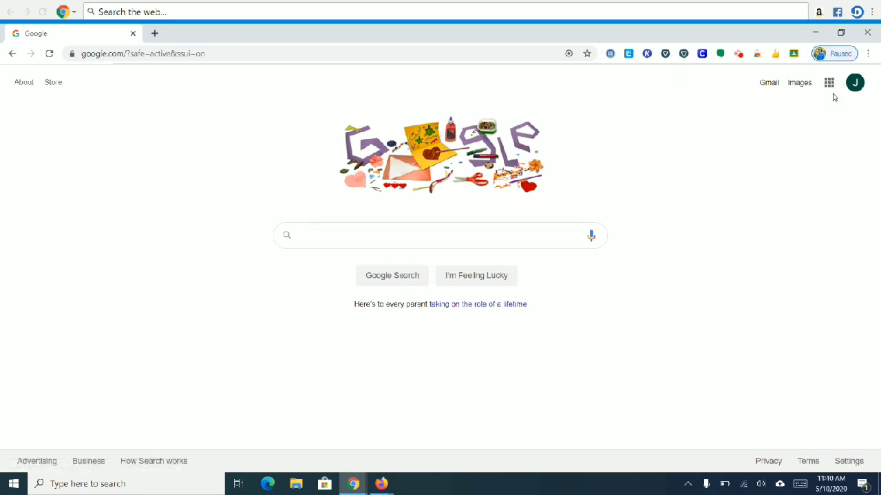
left_click(829, 84)
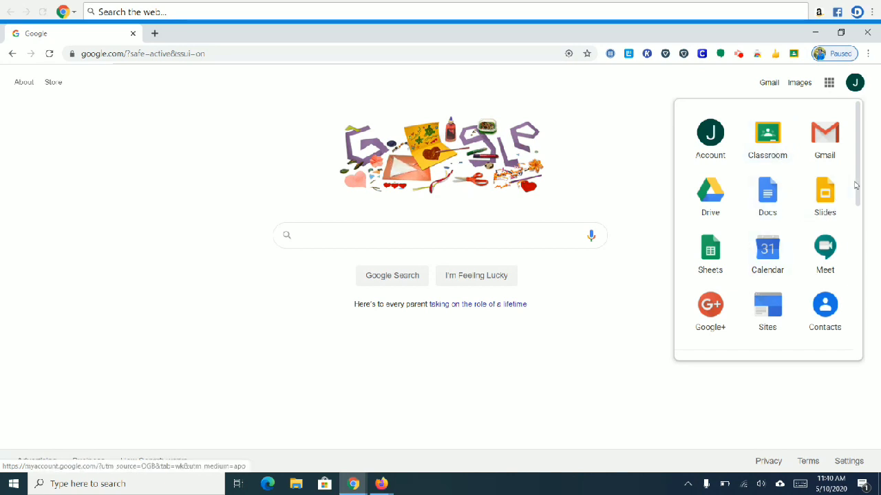
Step: Move Slides into Docs' place and Sheets into the middle slot, then launch Classroom
left_click_drag(855, 185, 857, 122)
left_click_drag(824, 195, 769, 202)
left_click_drag(709, 271, 812, 202)
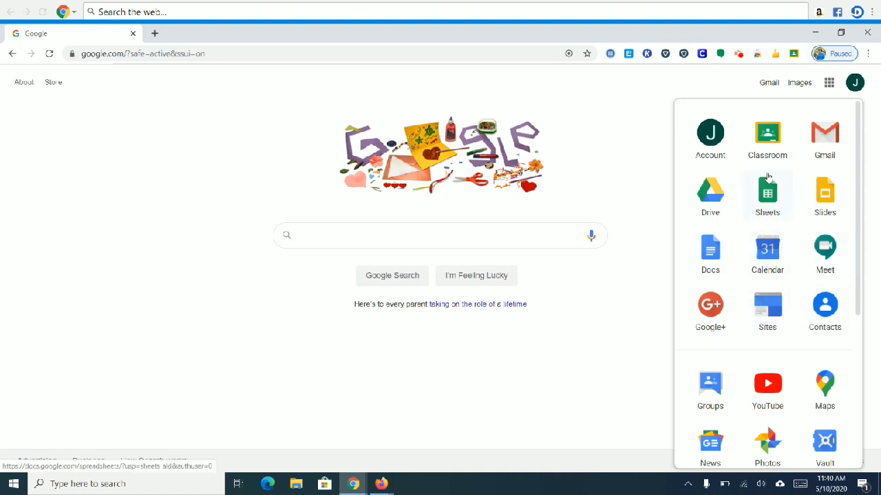
left_click(765, 137)
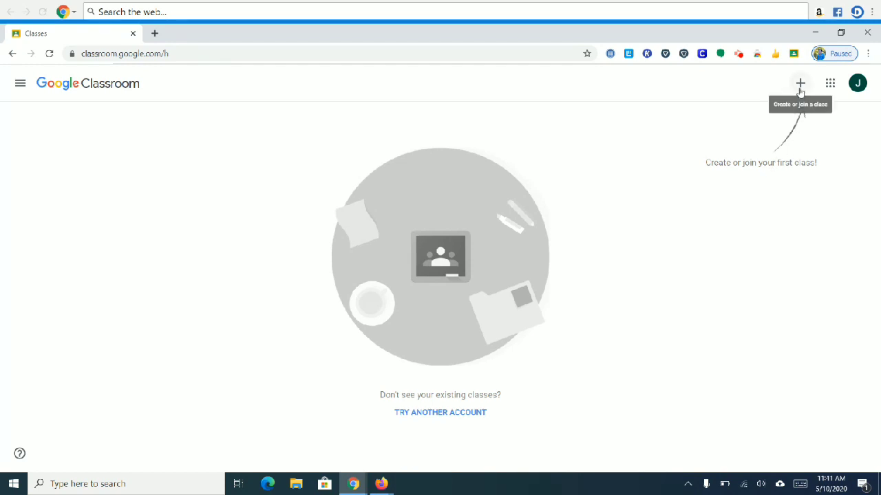
Step: Choose Create class from the + menu to get the new-class form
left_click(799, 89)
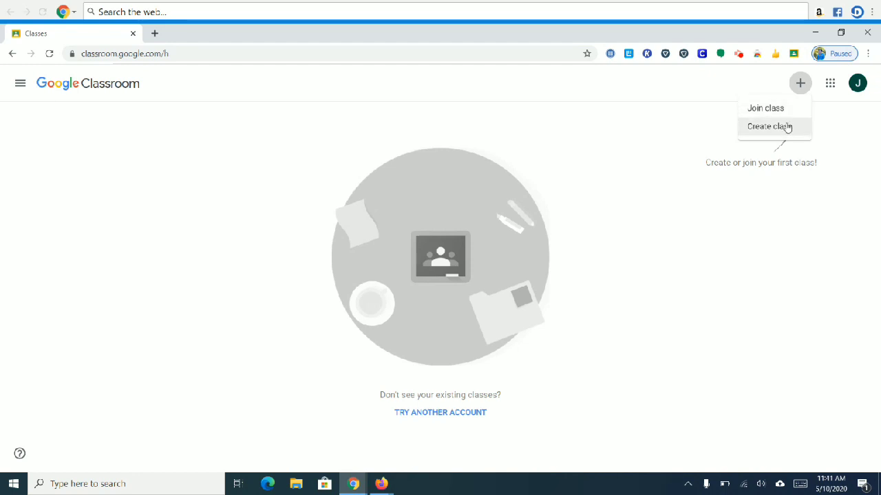
left_click(788, 127)
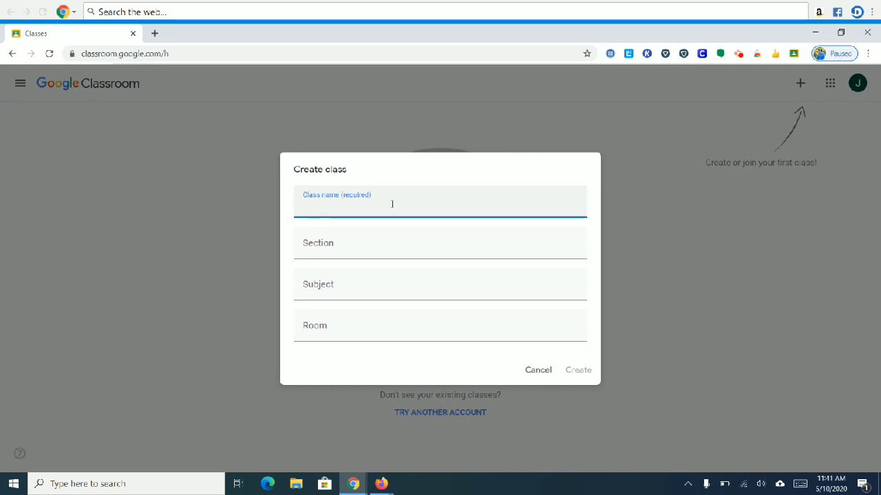
Step: Enter the class name 'Food and Beverage Services' and section 'Masipag'
type("Food And")
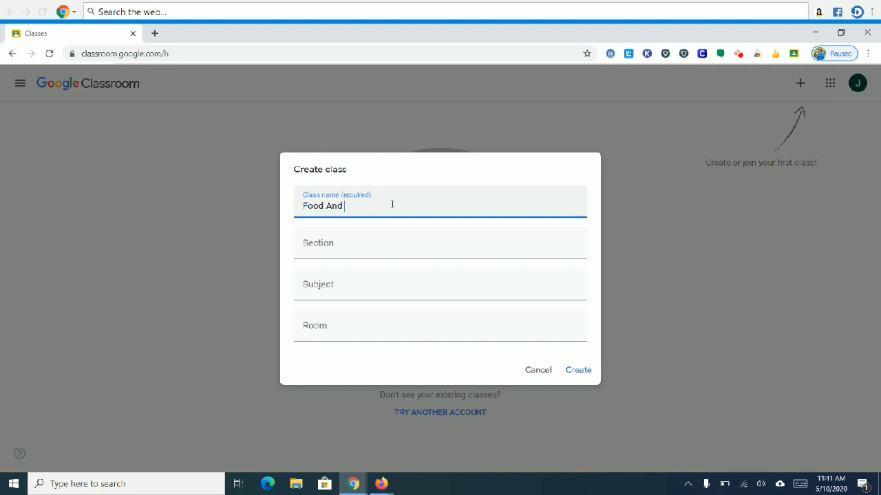
key("BackSpace")
key("BackSpace")
key("BackSpace")
type("and Beverage Services")
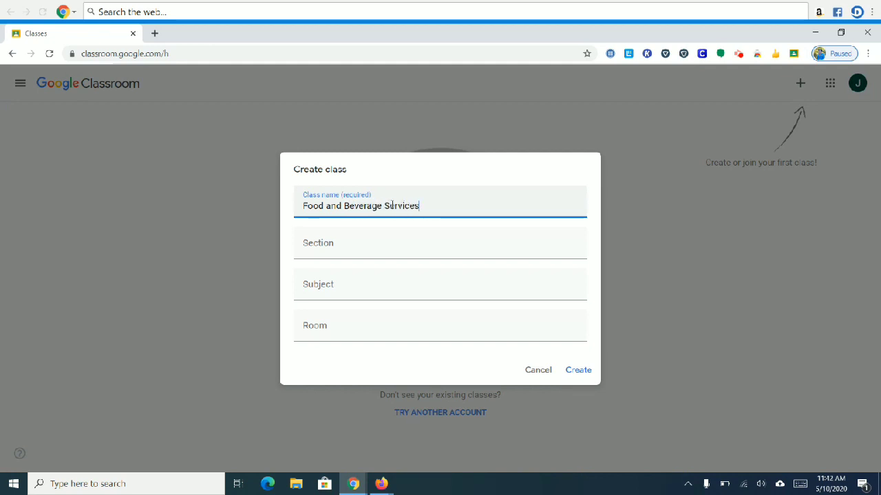
left_click(364, 247)
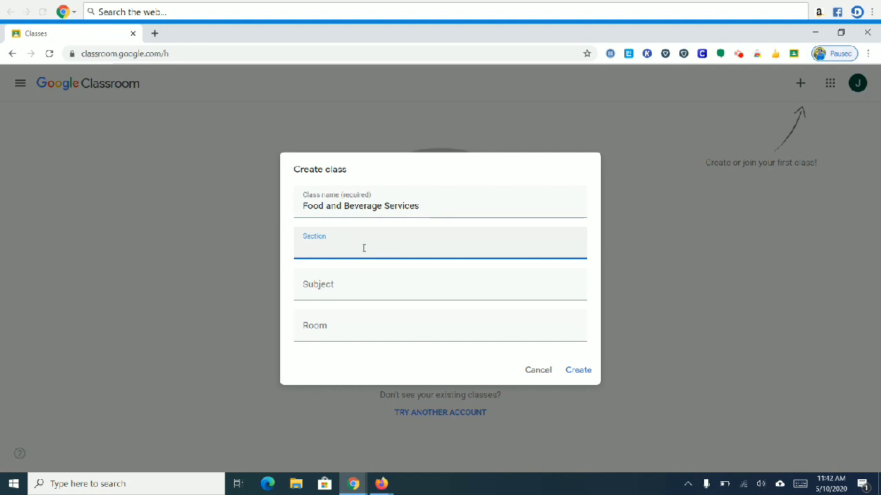
type("Masipag")
Step: Add subject 'FBS', prefix the section with 'TVL 11-', review the name, and create the class
left_click(339, 285)
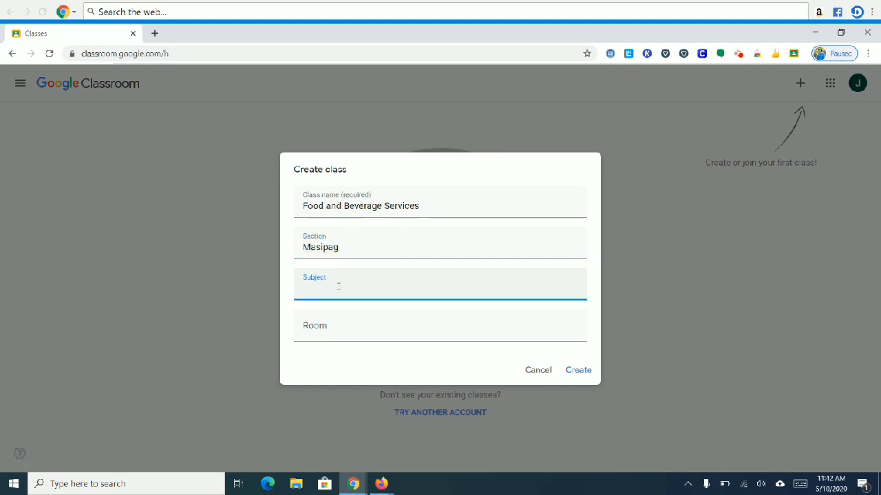
type("FBS")
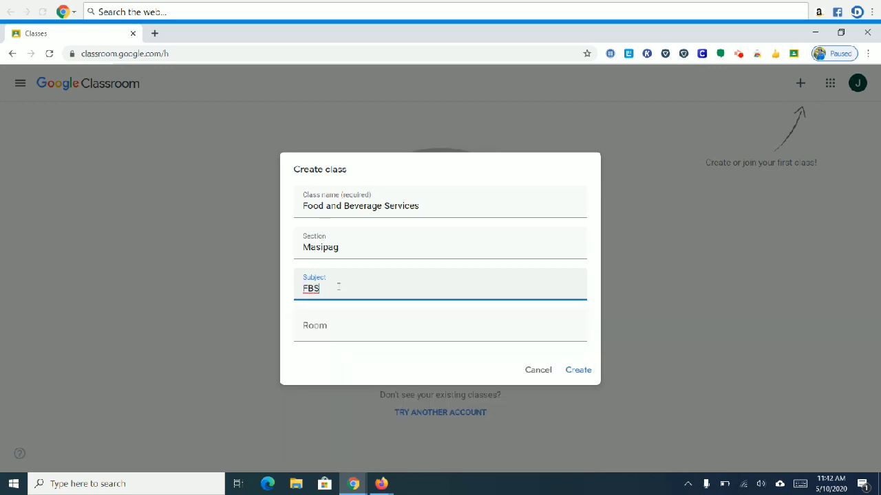
left_click(301, 248)
type("TV")
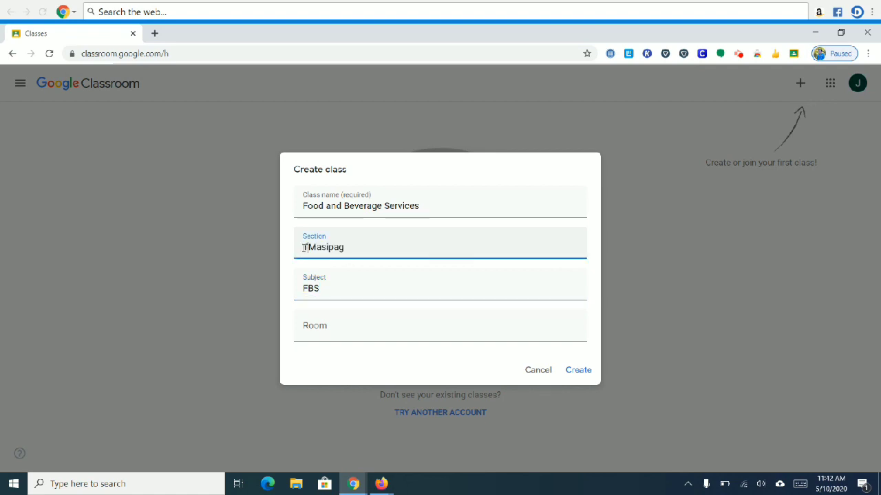
type("L 11-")
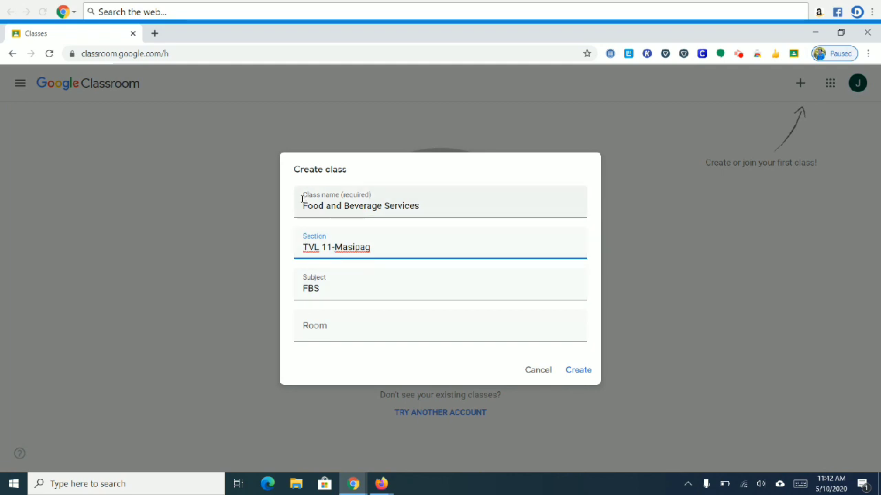
left_click(339, 196)
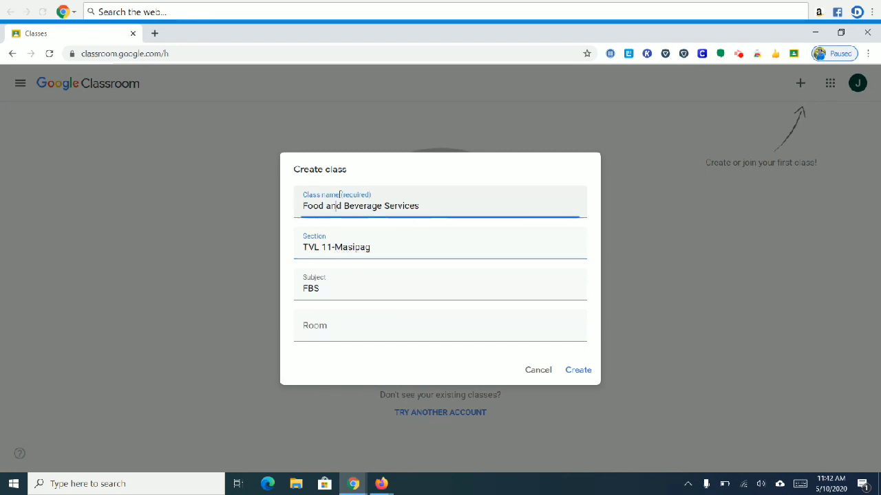
left_click(439, 208)
left_click(577, 369)
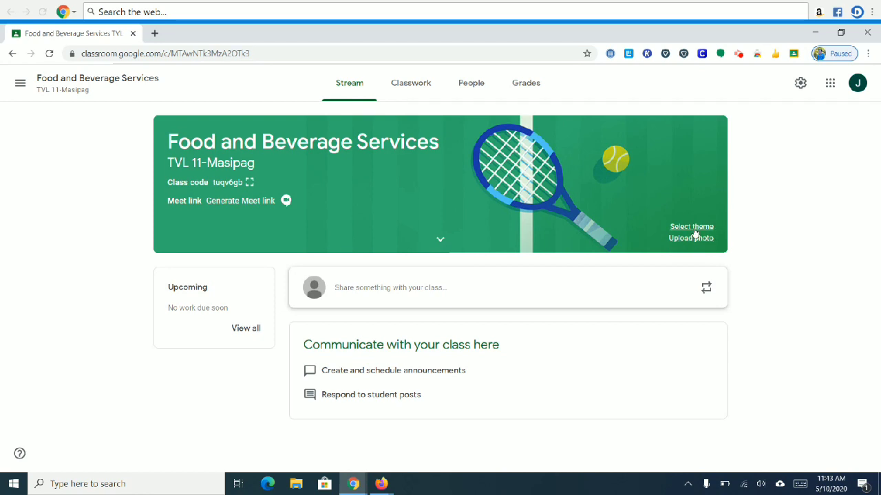
Step: Browse the theme gallery categories, then apply the orange General coffee-and-tea theme to the banner
left_click(691, 228)
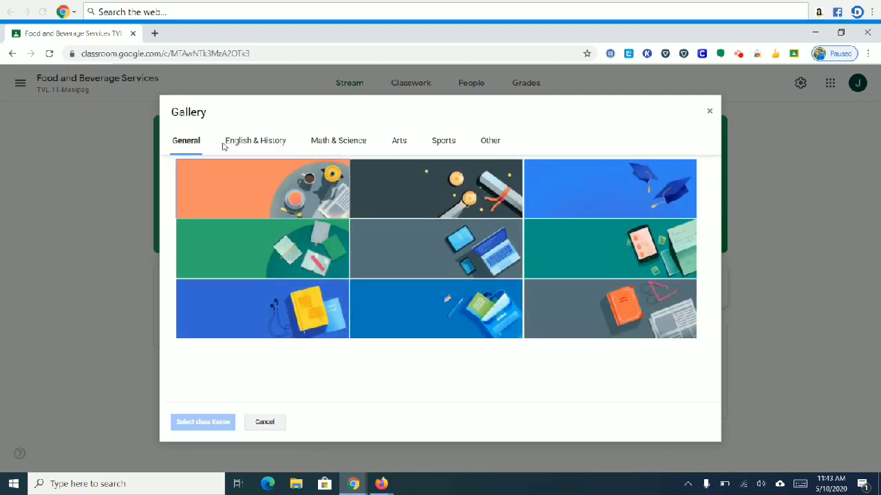
left_click(261, 145)
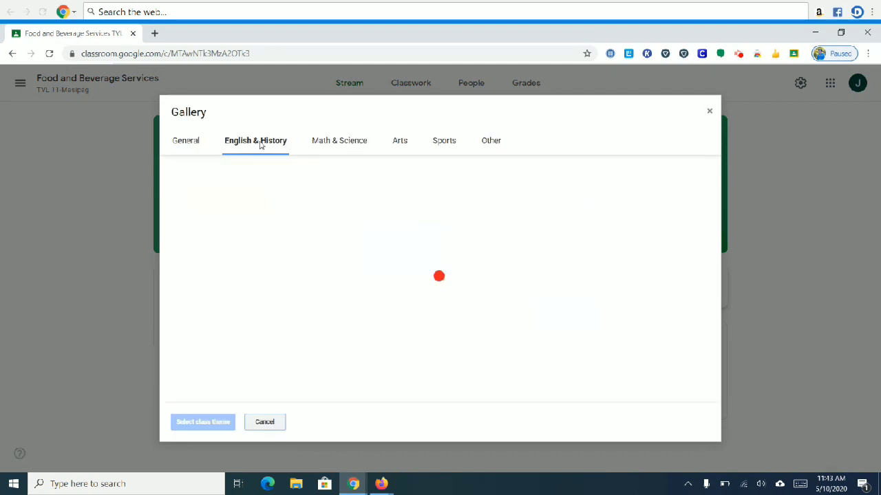
left_click(355, 150)
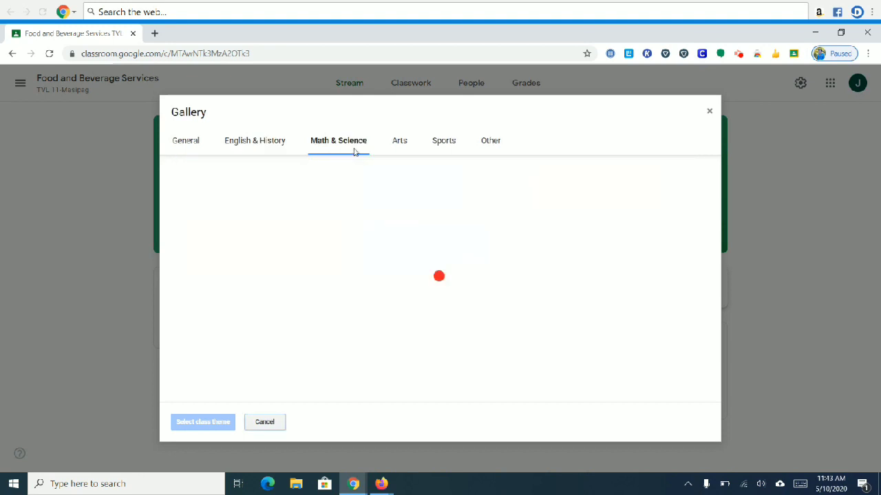
left_click(400, 146)
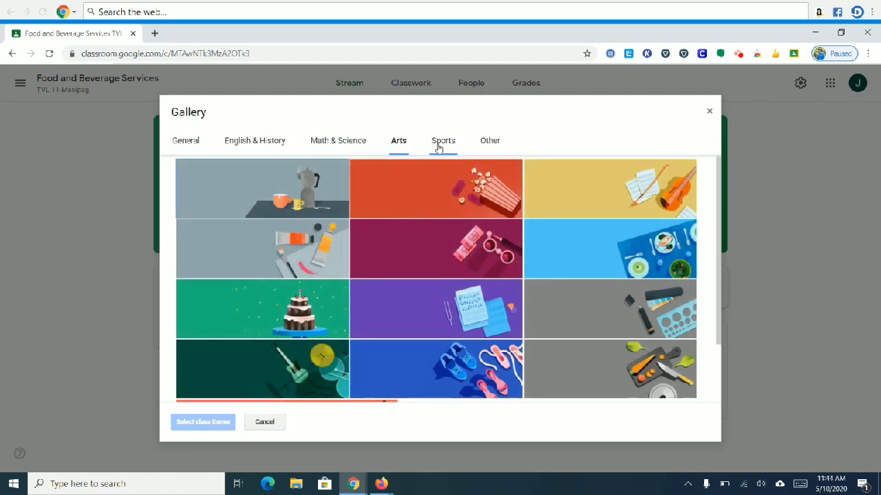
left_click(439, 146)
left_click(487, 147)
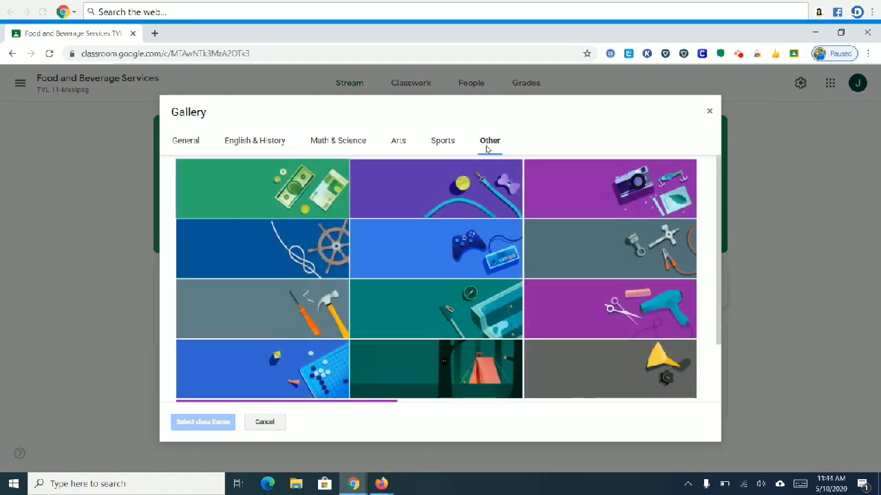
left_click(196, 145)
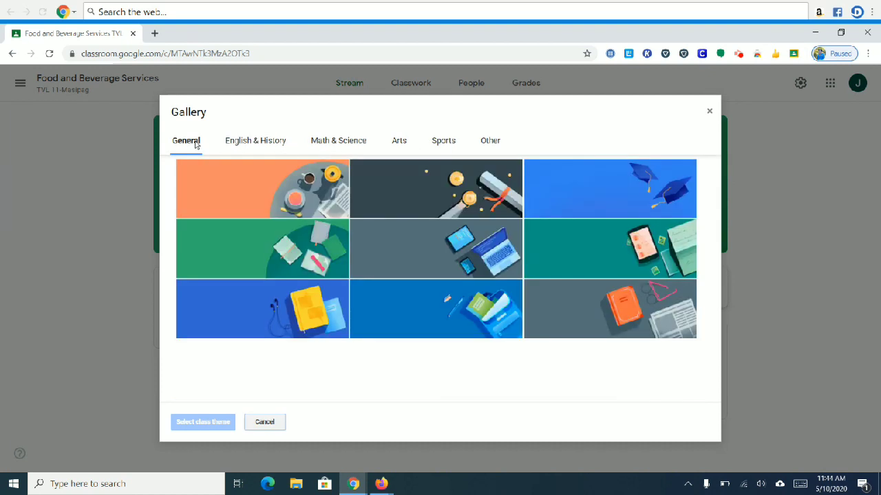
left_click(294, 195)
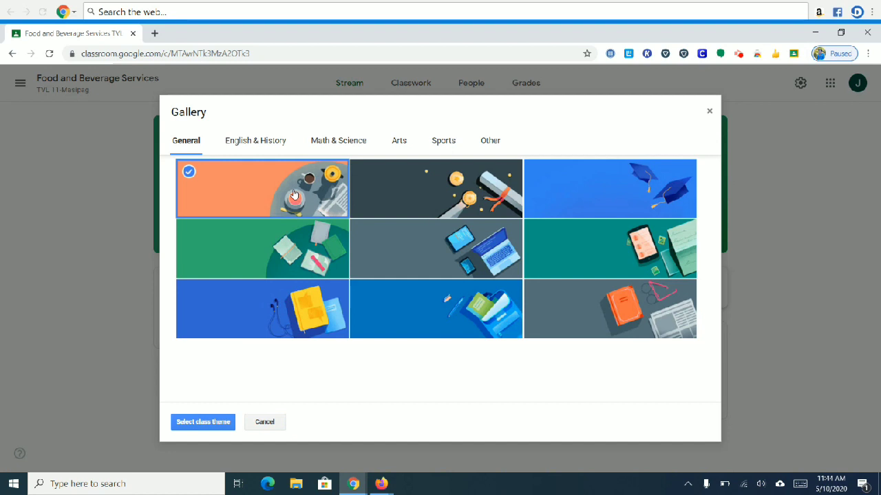
left_click(188, 427)
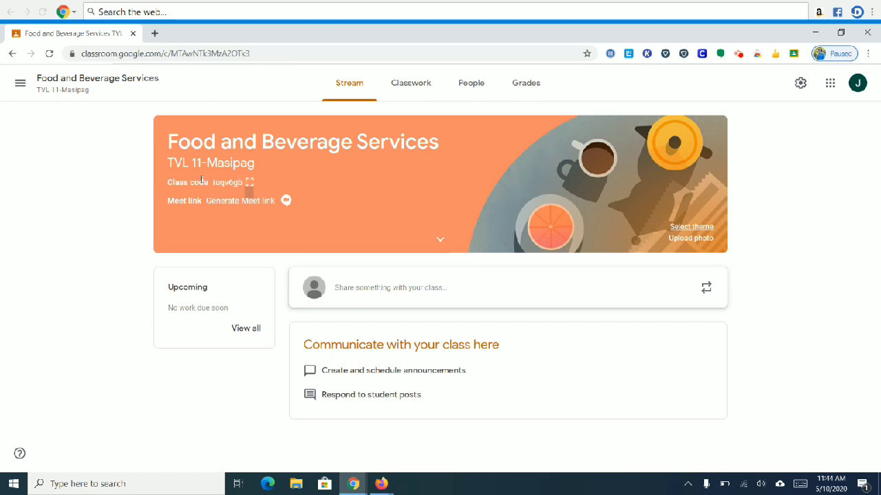
Step: Show the class code full-screen, close it, and open the People list
left_click(250, 183)
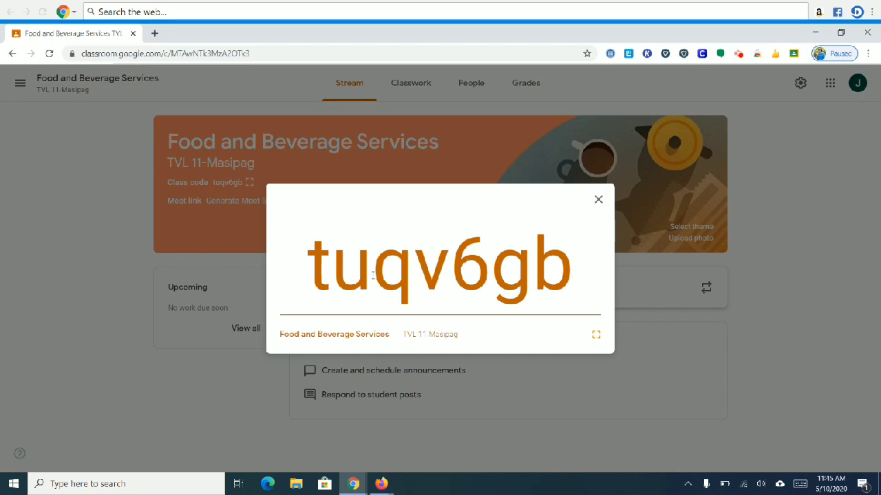
left_click(598, 200)
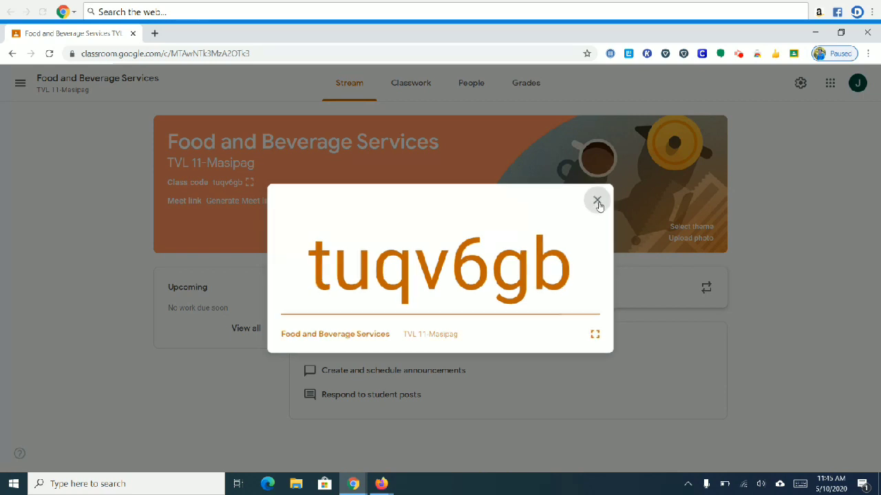
left_click(472, 89)
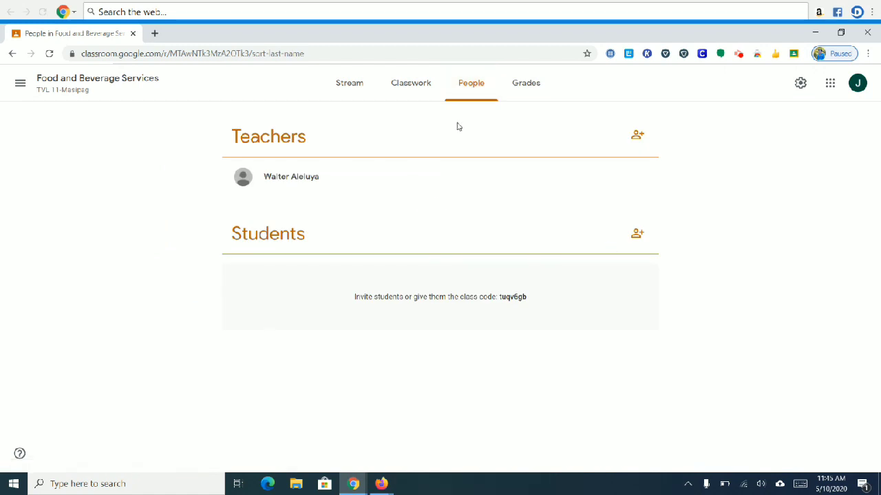
Step: Go back to the Food and Beverage Services Stream page
left_click(348, 99)
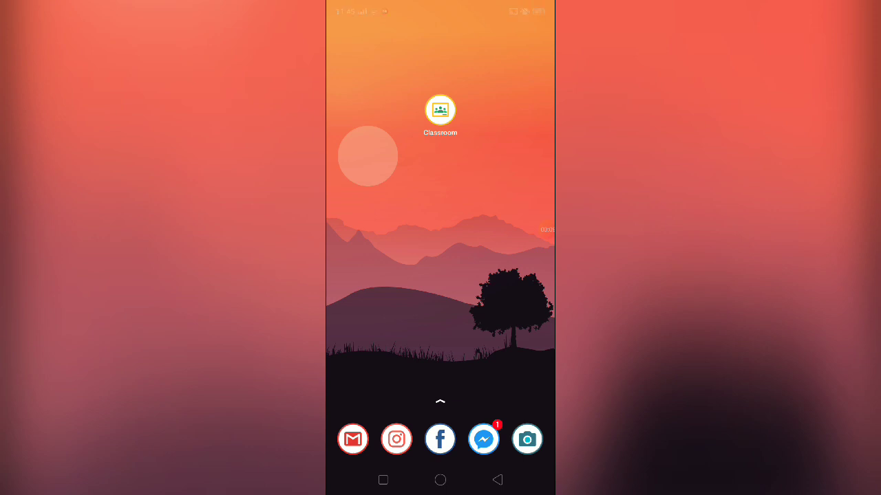
Step: Launch the Google Classroom app from the phone's home screen
left_click(440, 110)
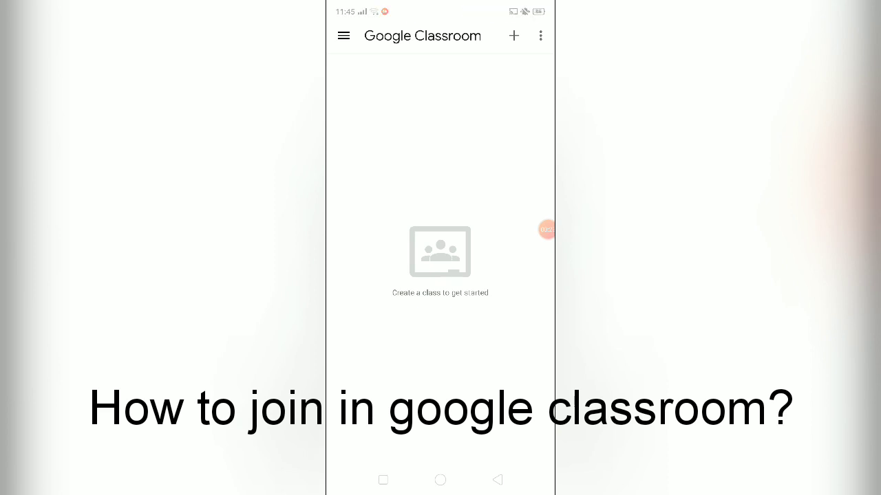
Step: Open the Join class form from the + menu and enter the teacher's class code
left_click(514, 36)
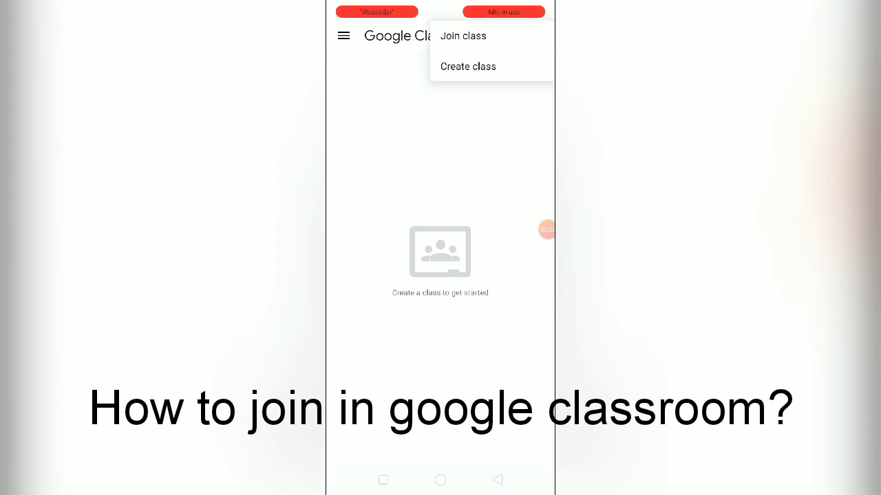
left_click(463, 36)
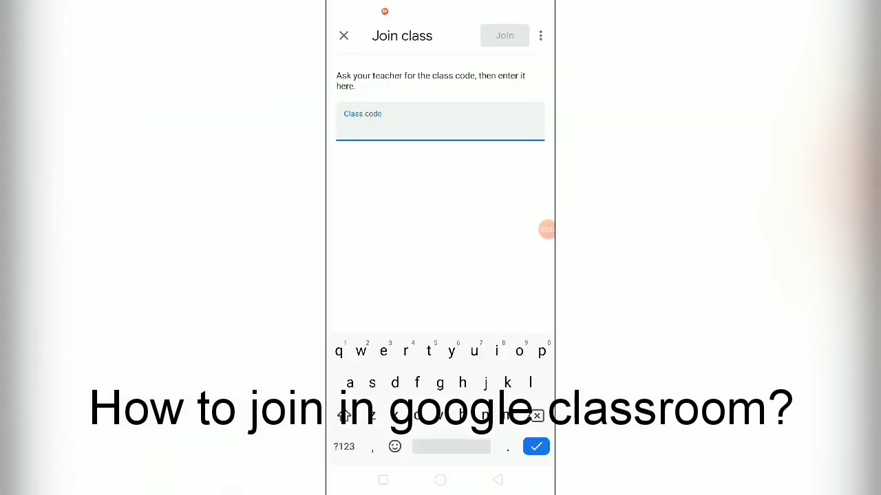
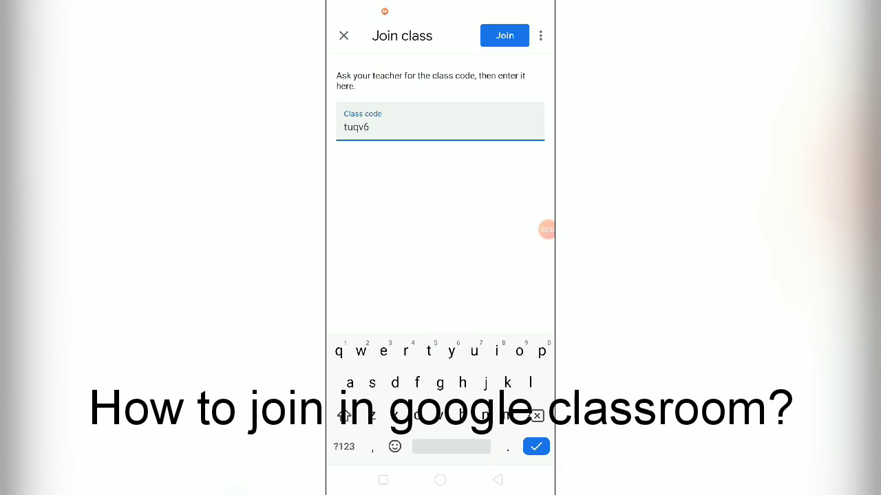
Step: Join Food and Beverage Services on the phone and open a blank class post
left_click(504, 36)
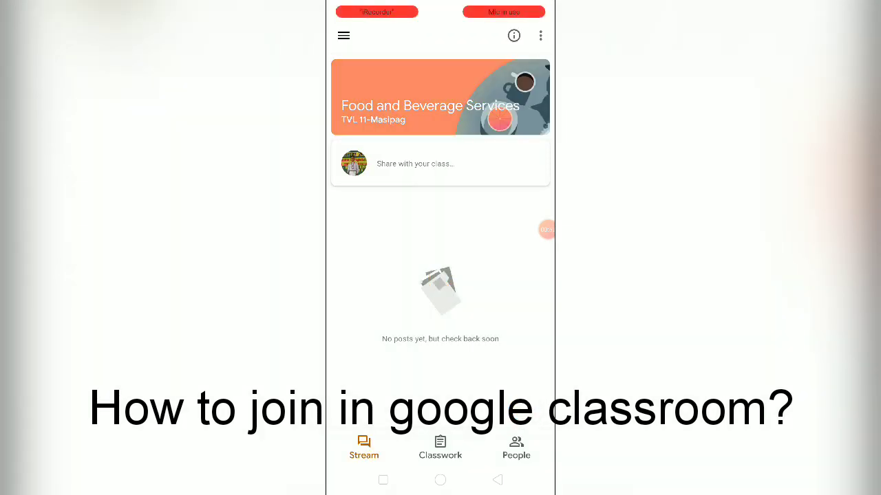
scroll(440, 248, "down", 1)
scroll(440, 248, "up", 1)
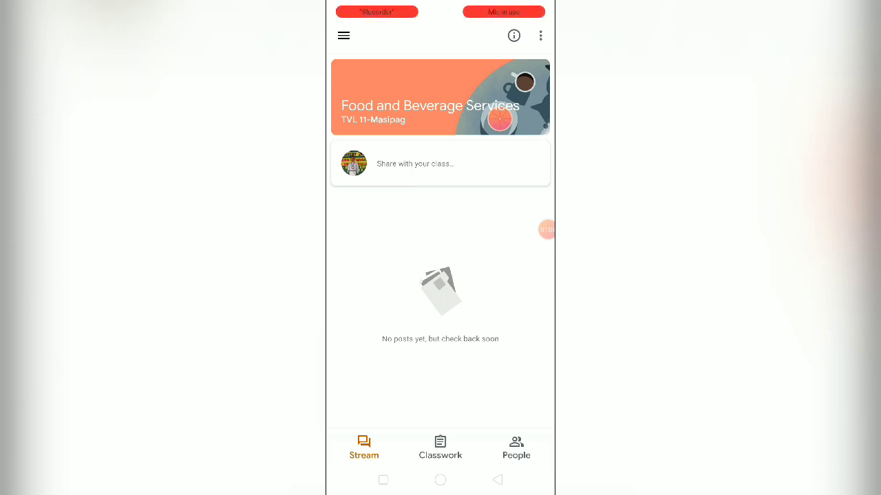
left_click(446, 164)
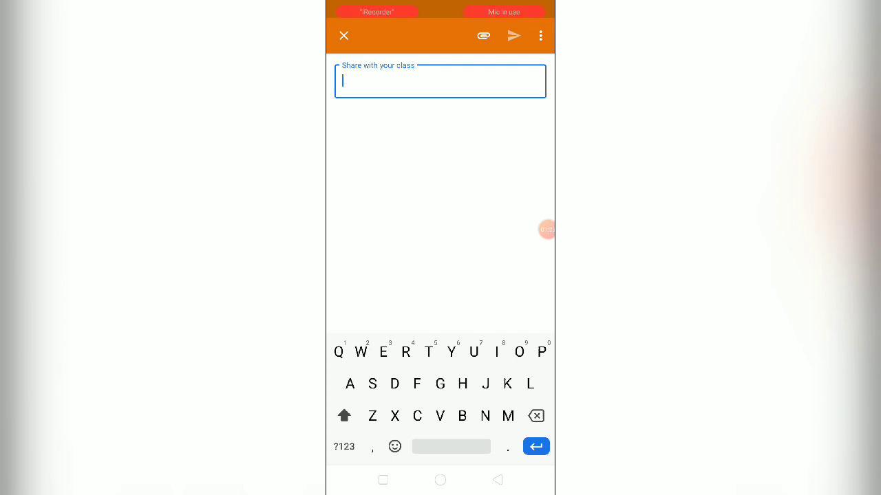
Step: Post 'Good Morning teacher' plus the teacher's name to the class stream
type("God")
key("BackSpace")
type("of")
key("BackSpace")
type("d Morning")
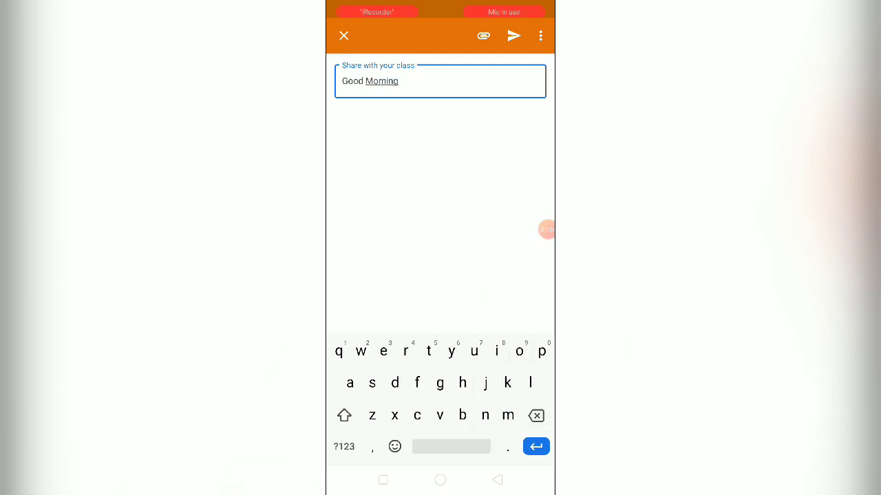
type(" teache")
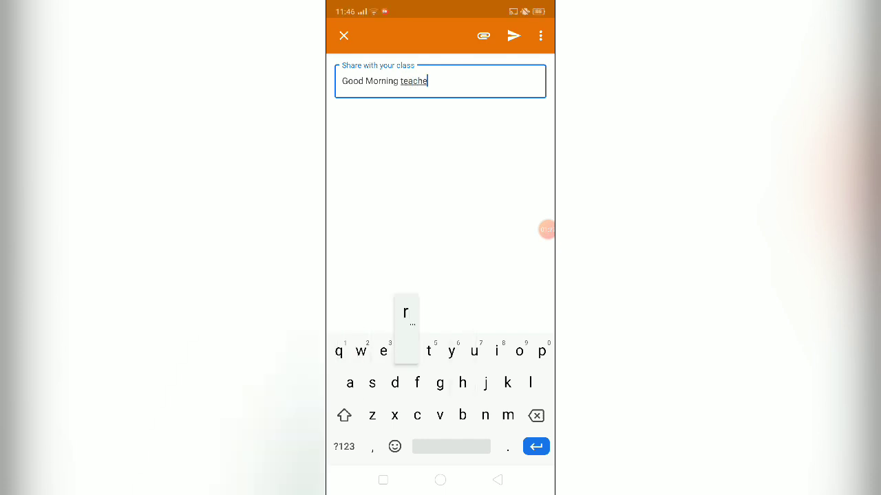
type("r Walter")
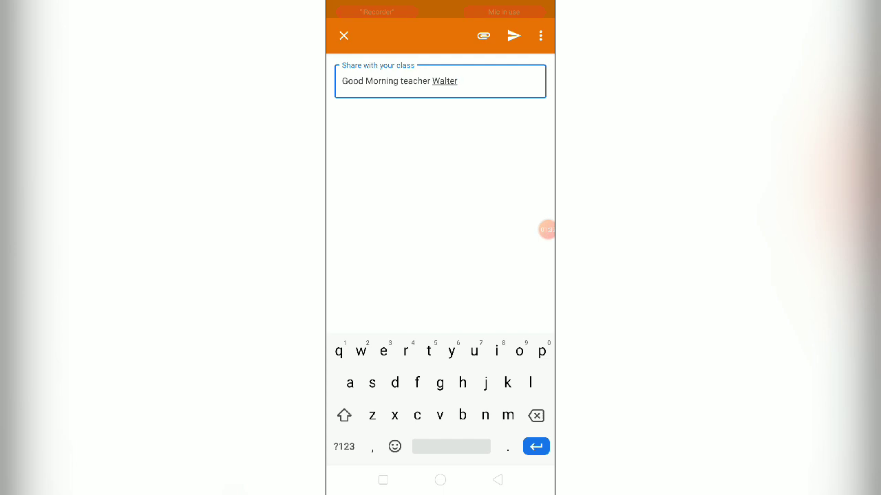
left_click(513, 36)
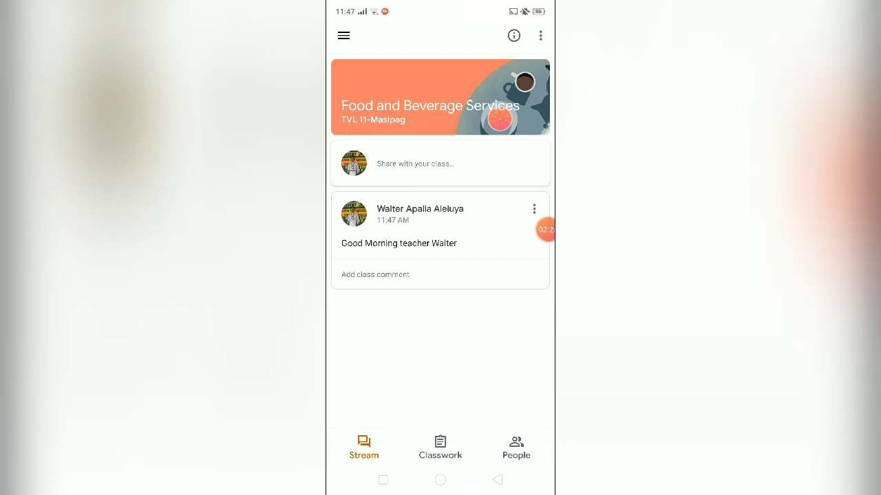
Step: Switch to Chrome on the desktop and reload the class Stream to show the greeting
left_click(544, 230)
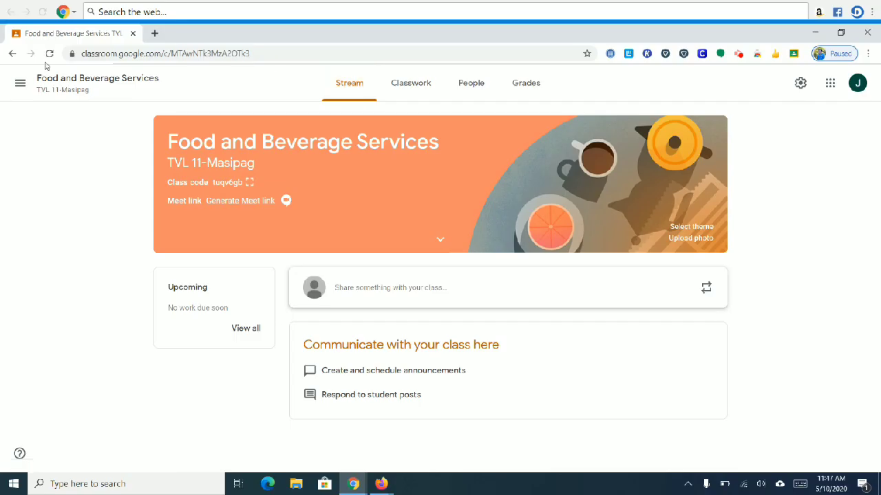
left_click(49, 54)
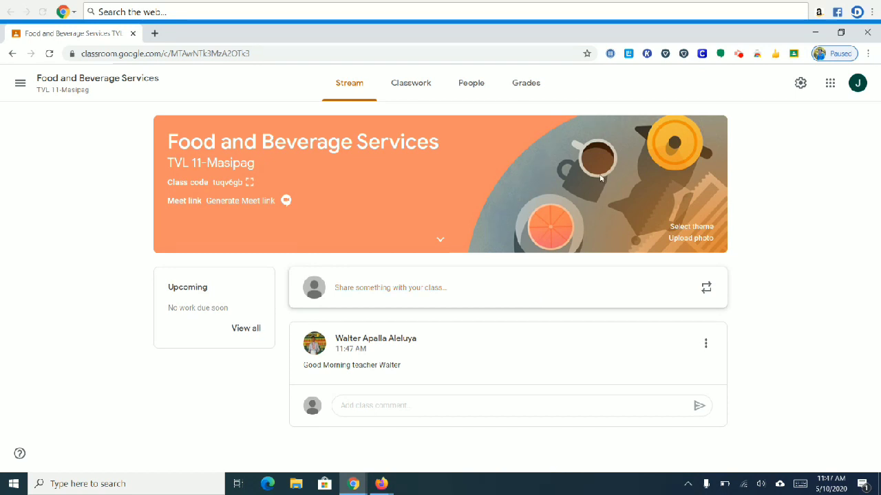
left_click(465, 92)
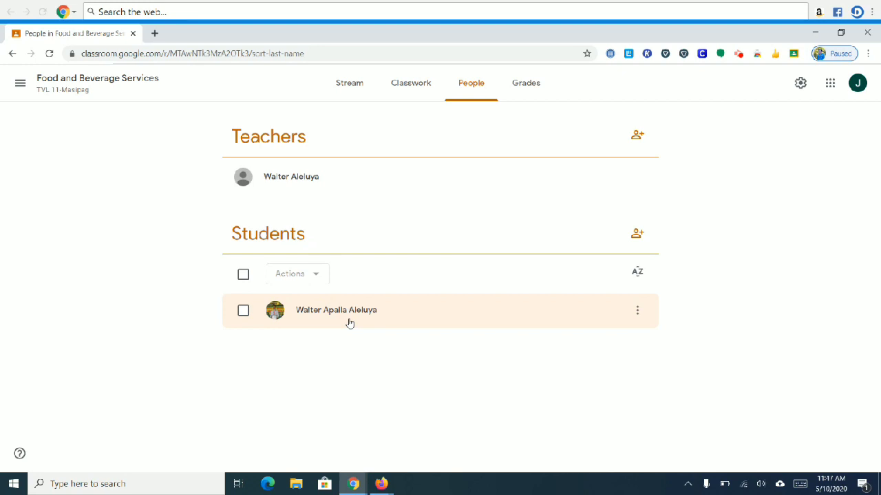
left_click(242, 312)
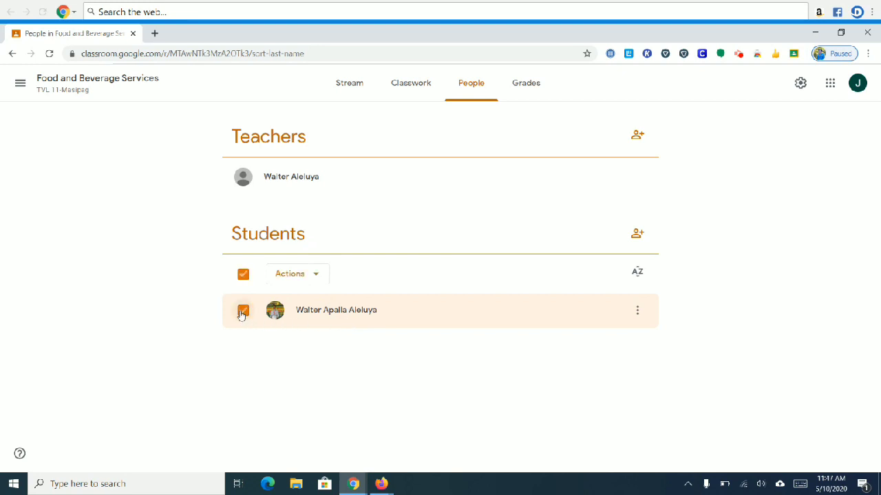
left_click(318, 275)
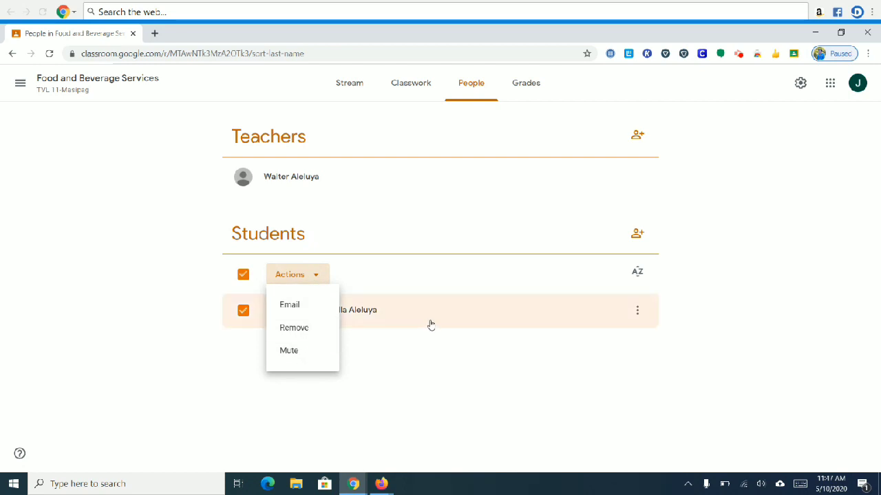
left_click(417, 273)
left_click(244, 276)
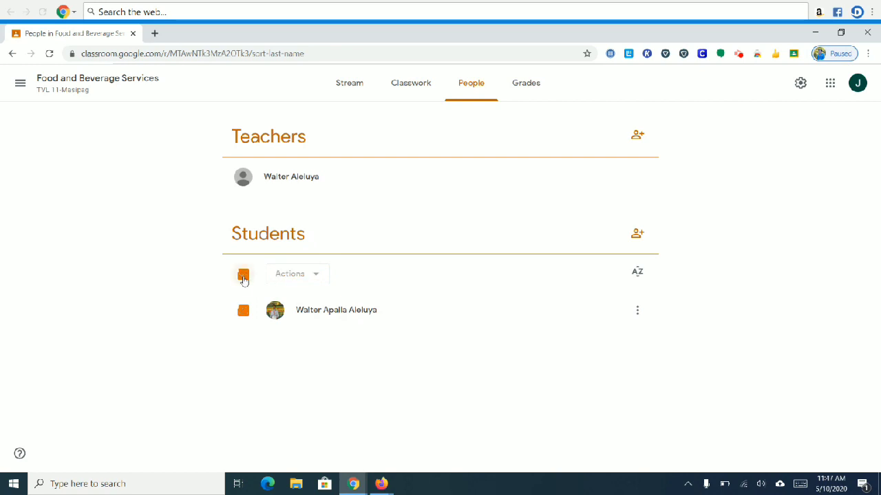
left_click(347, 83)
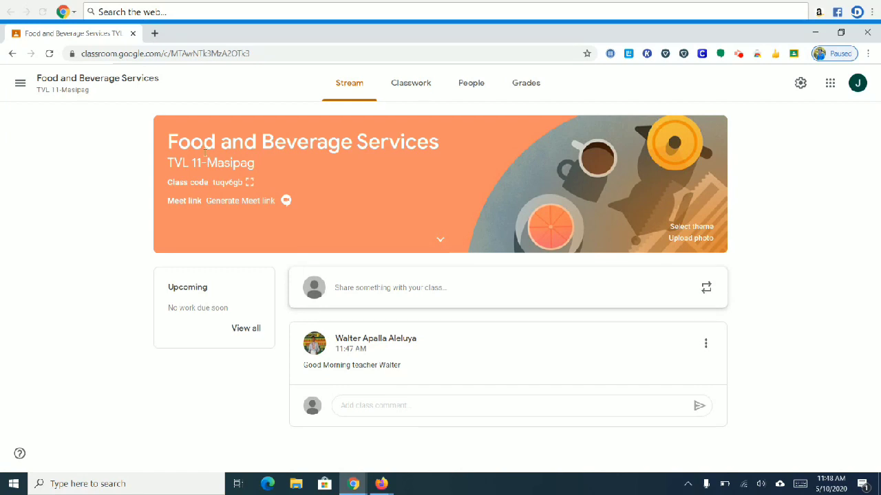
left_click(422, 291)
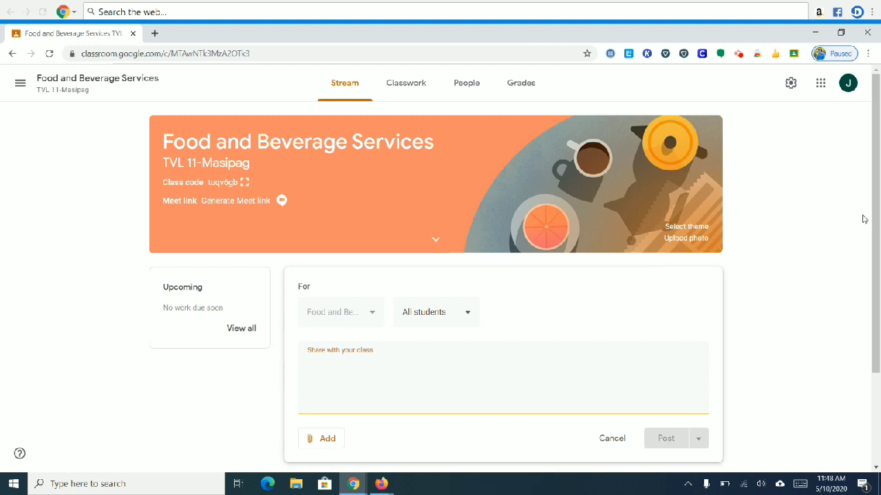
left_click_drag(878, 210, 871, 258)
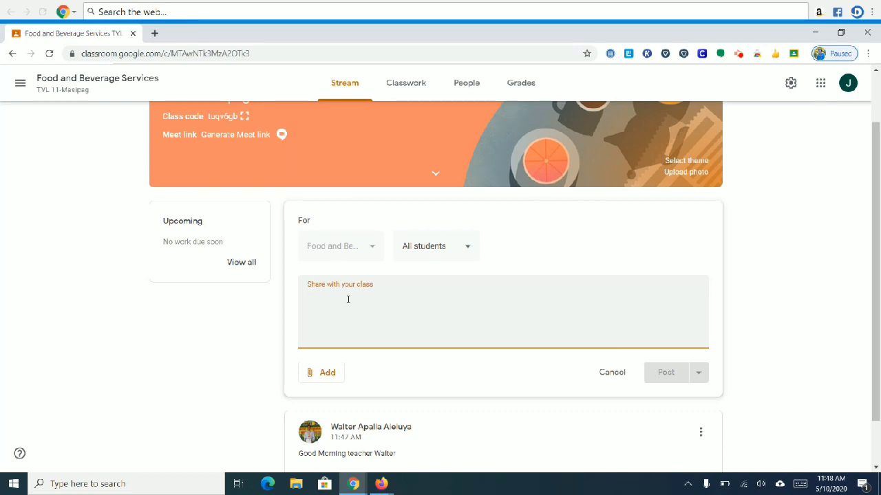
left_click(326, 379)
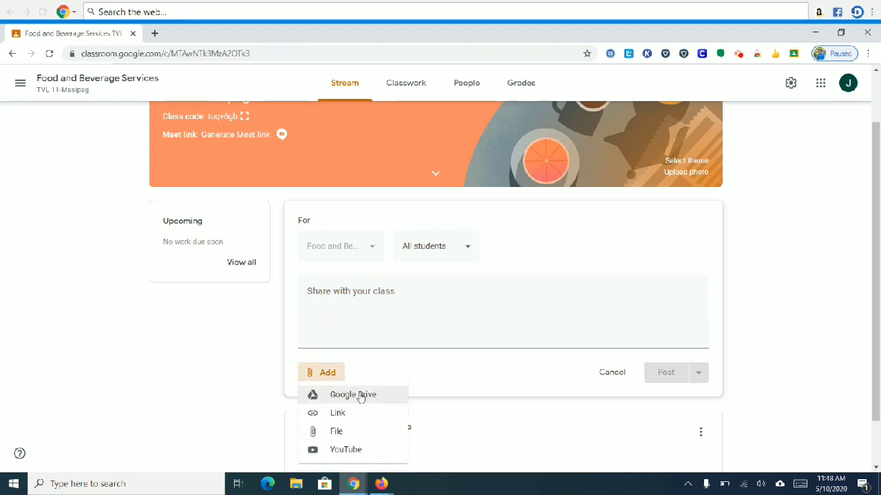
left_click(360, 397)
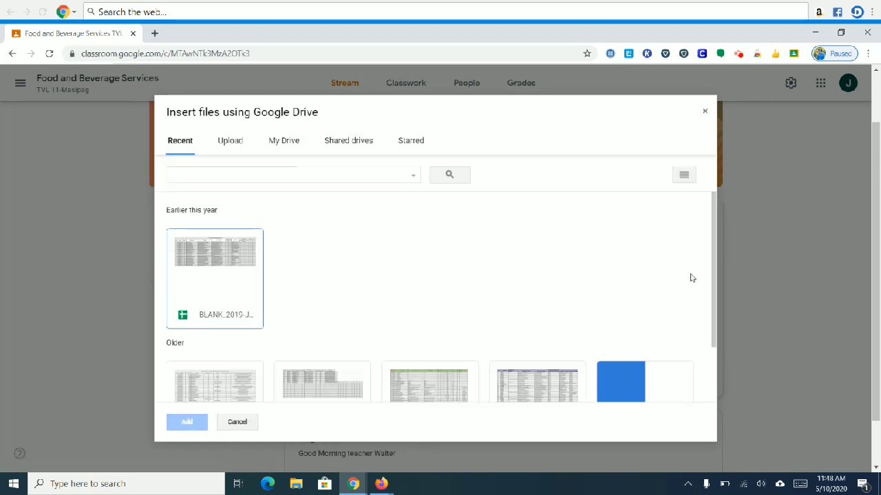
left_click_drag(714, 260, 709, 238)
left_click(231, 142)
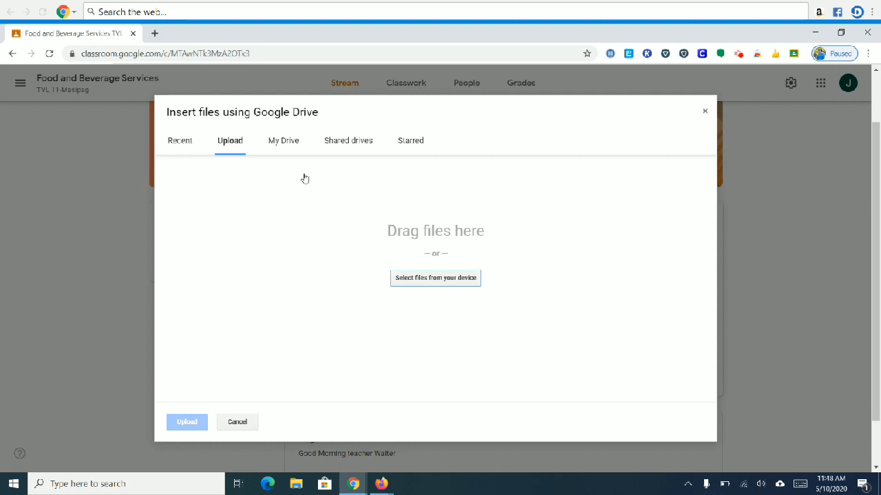
left_click(283, 147)
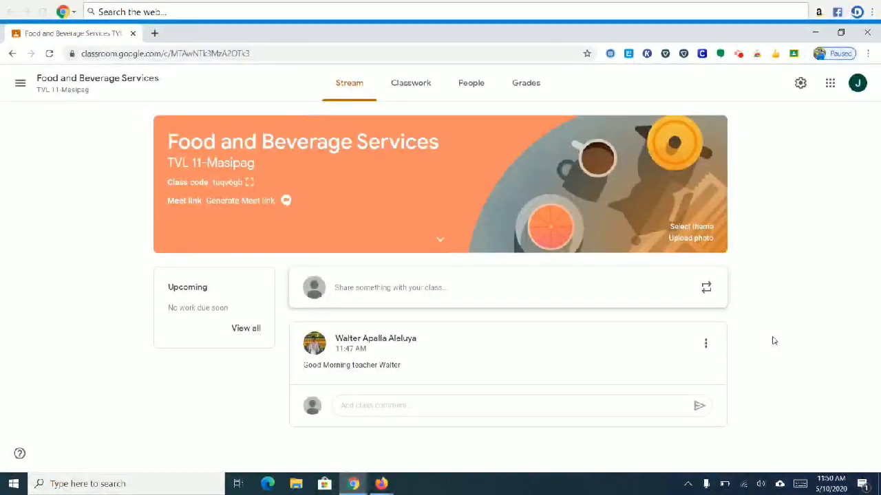
Step: From the Classwork page, choose Create > Assignment to get a blank assignment form
left_click(410, 86)
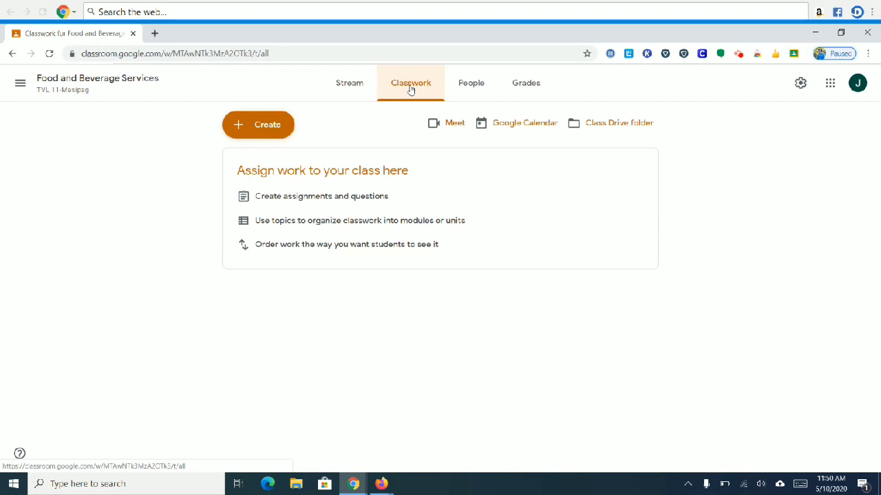
left_click(265, 123)
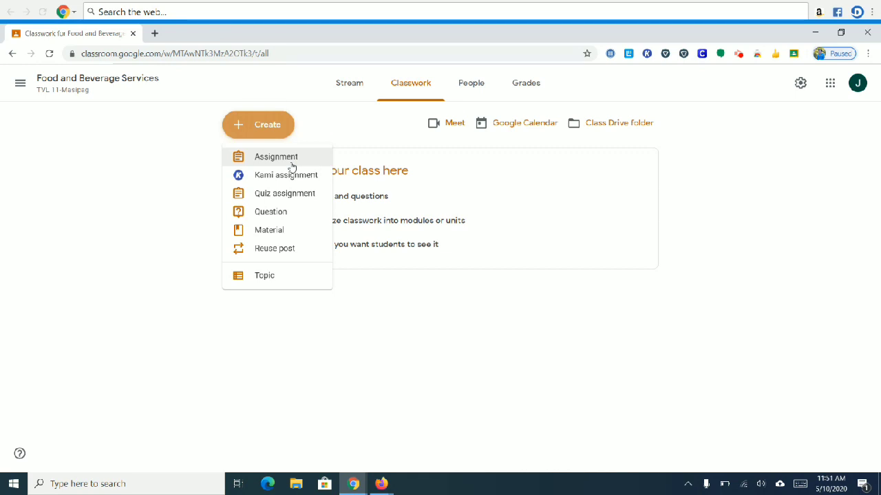
left_click(291, 164)
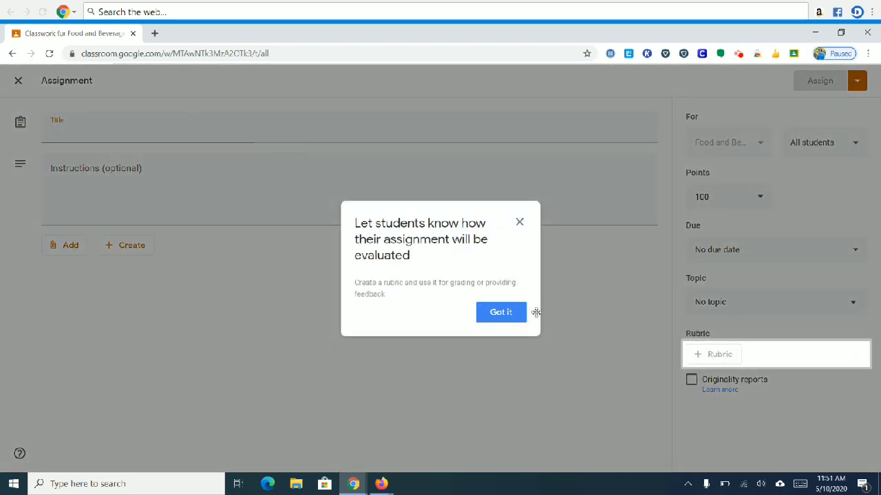
Step: Dismiss the rubric tip, browse attachment options without adding any, and focus the Title field
left_click(501, 312)
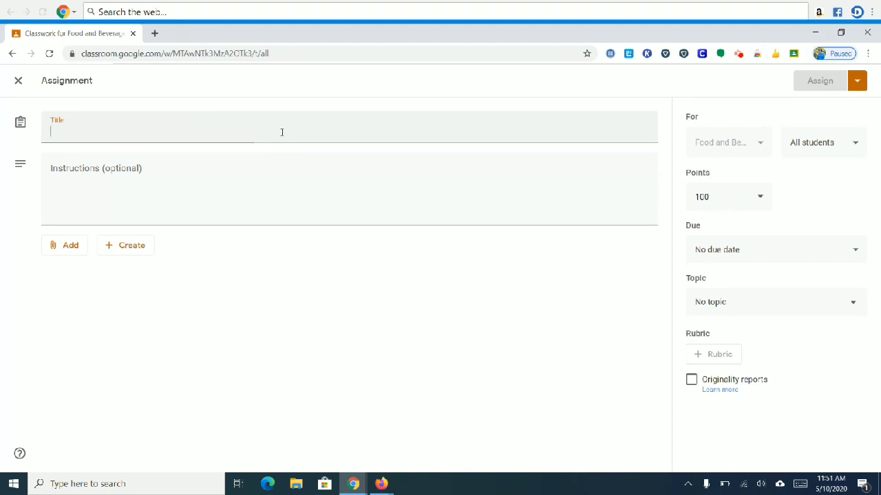
left_click(209, 180)
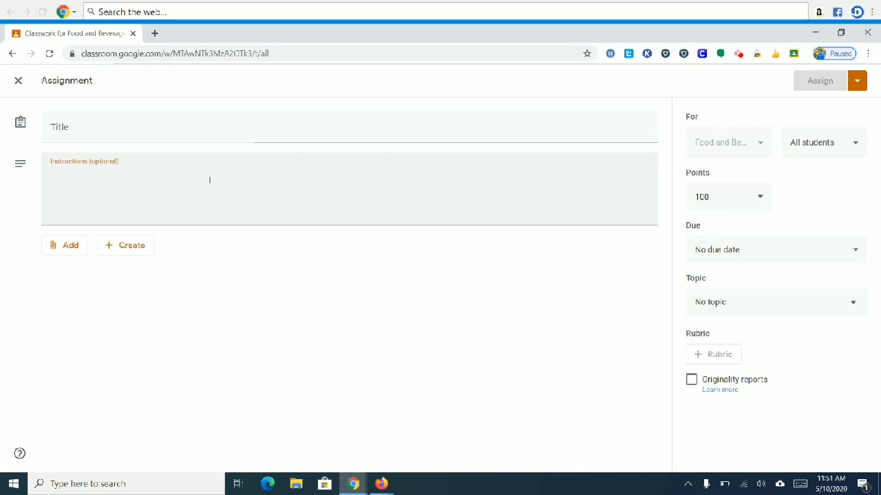
left_click(67, 246)
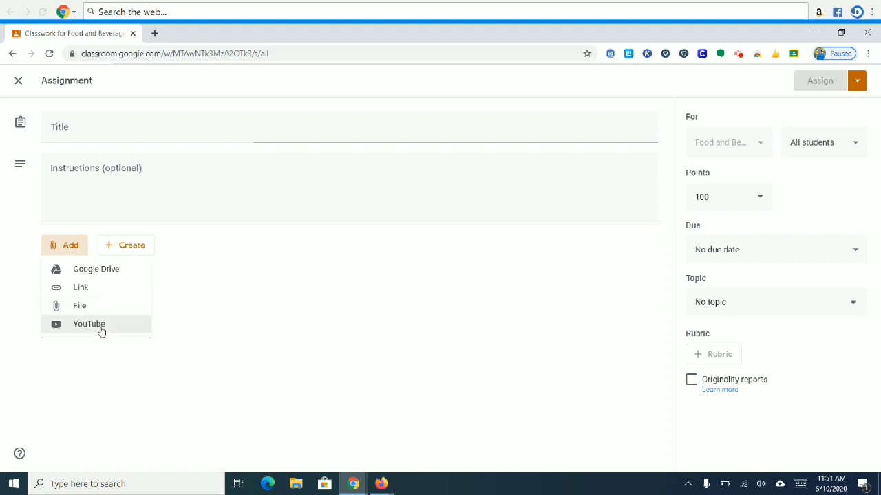
left_click(261, 284)
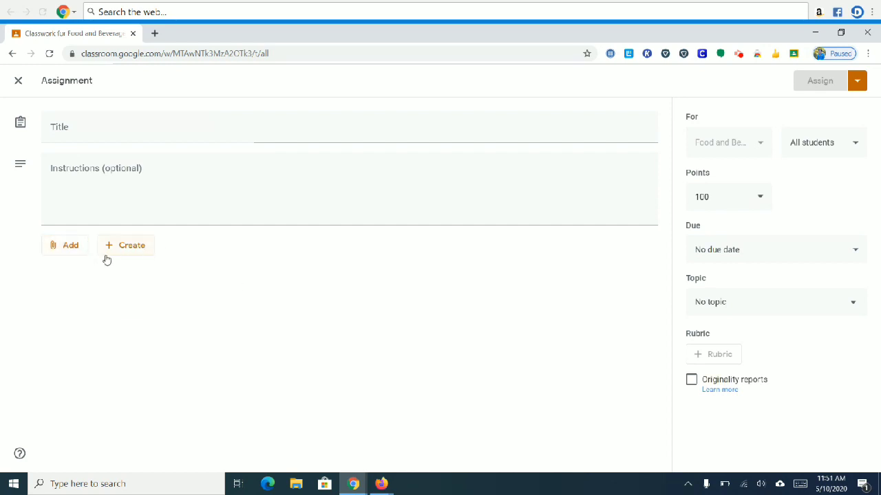
left_click(122, 175)
left_click(139, 140)
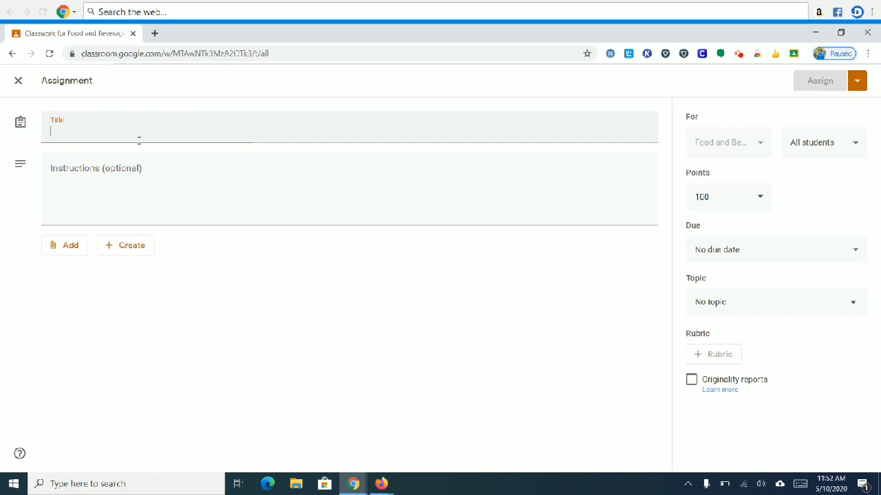
Step: Title the assignment 'Intro to FBS' and attach the BLANK_2019 Drive sheet, view-only for students
type("In")
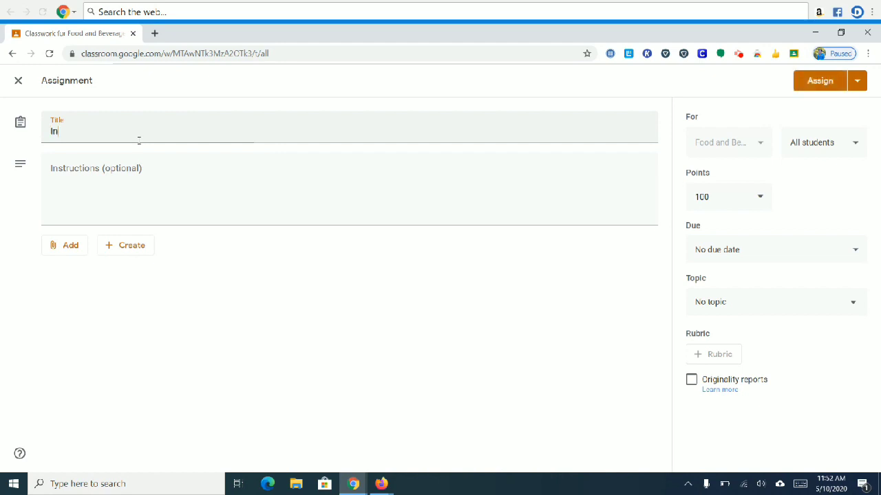
type("tro to FBS")
left_click(128, 171)
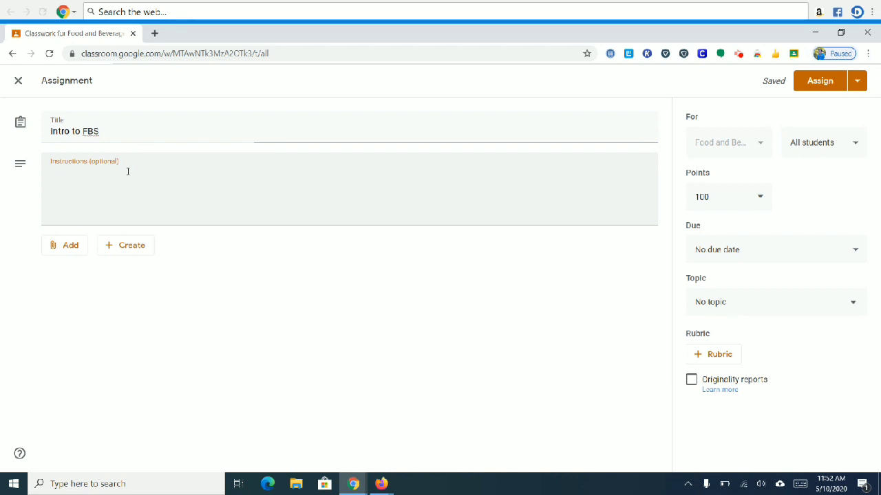
left_click(69, 247)
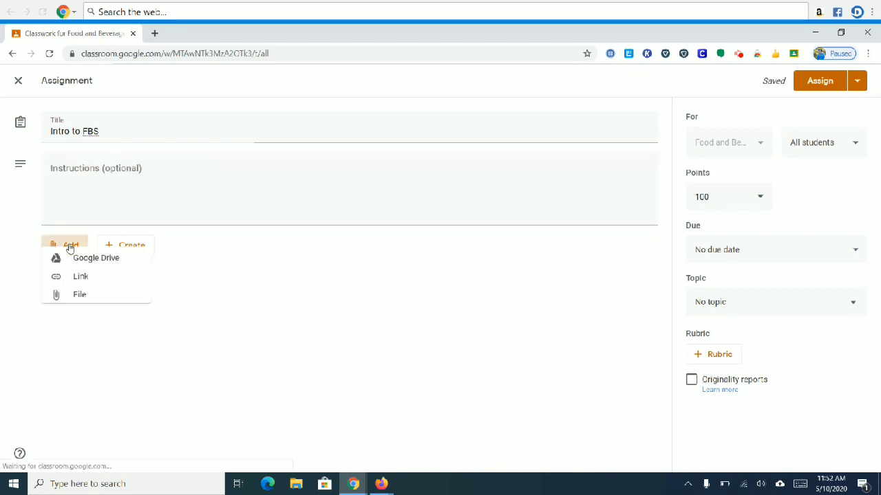
left_click(97, 269)
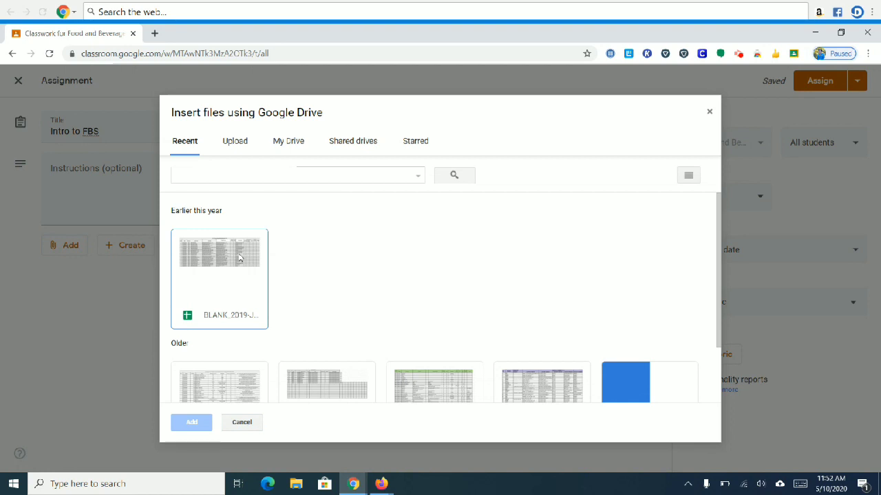
double_click(240, 258)
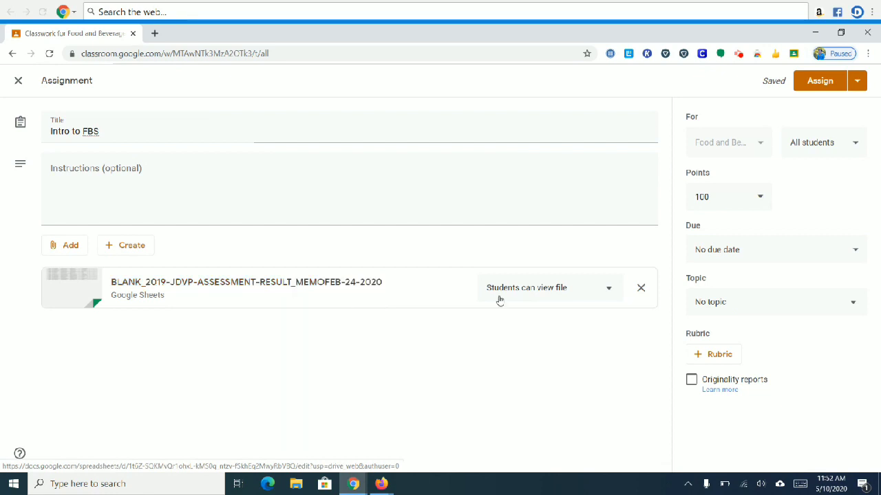
left_click(607, 289)
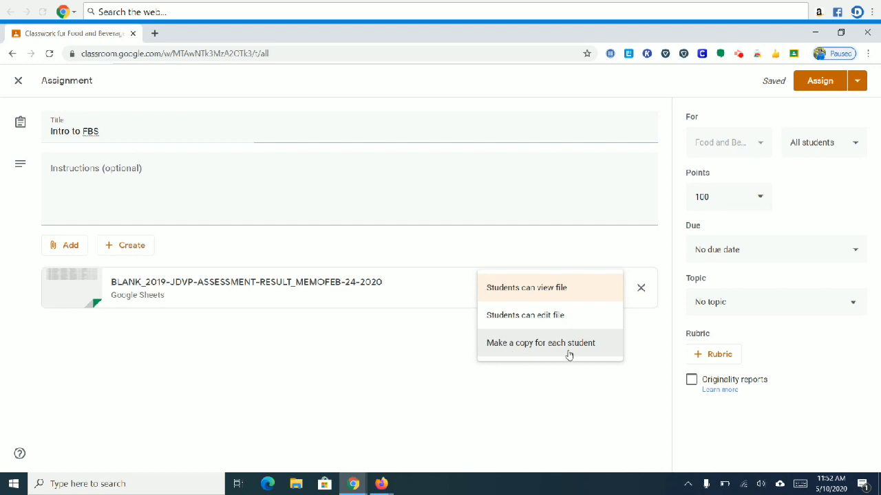
left_click(583, 384)
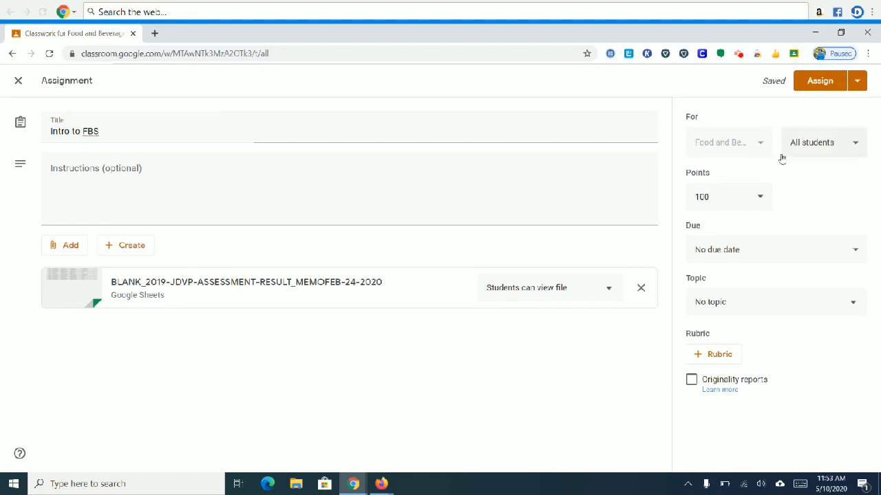
Step: Keep the assignment set to All students and bring up the due date options
left_click(843, 150)
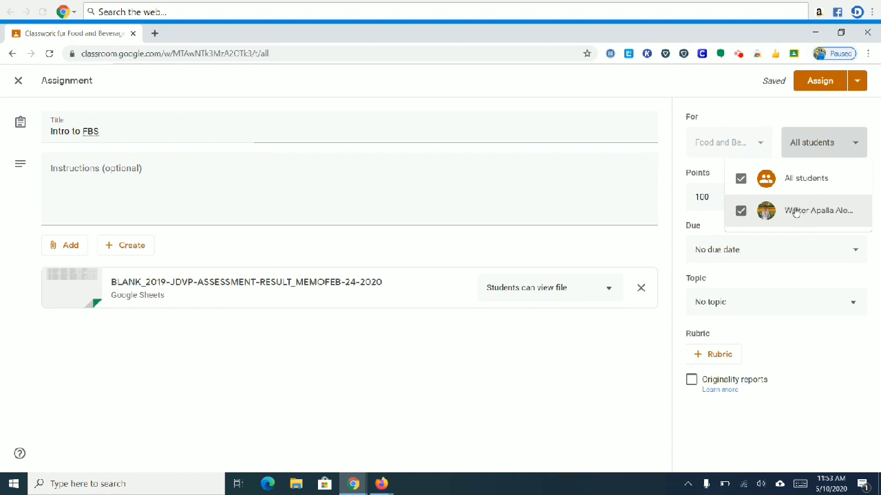
left_click(782, 277)
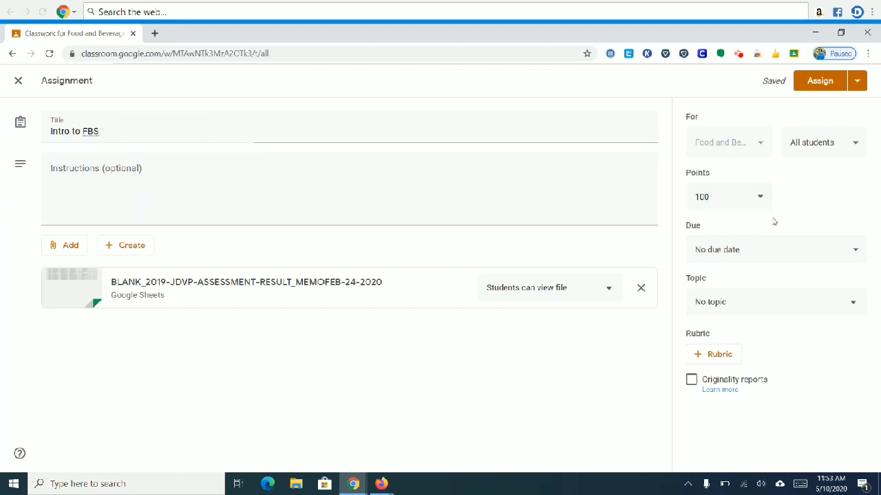
left_click(773, 249)
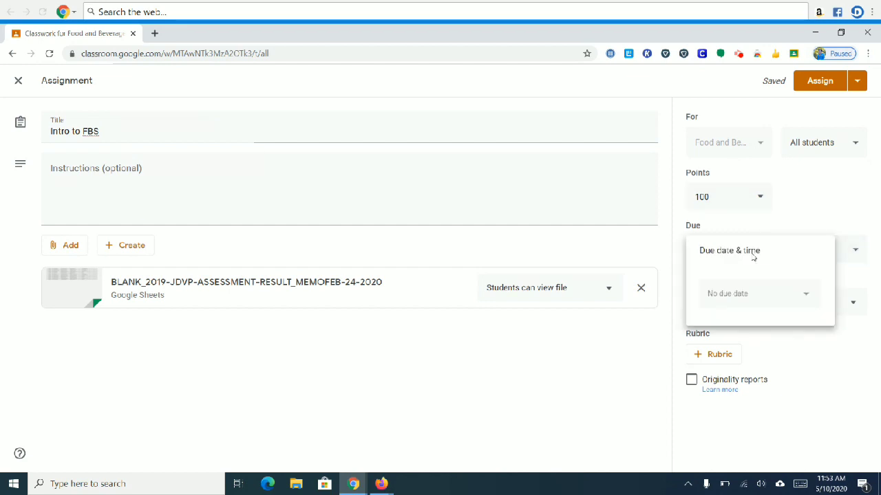
Step: Leave 'No due date' and choose Create topic from the Topic list
left_click(800, 348)
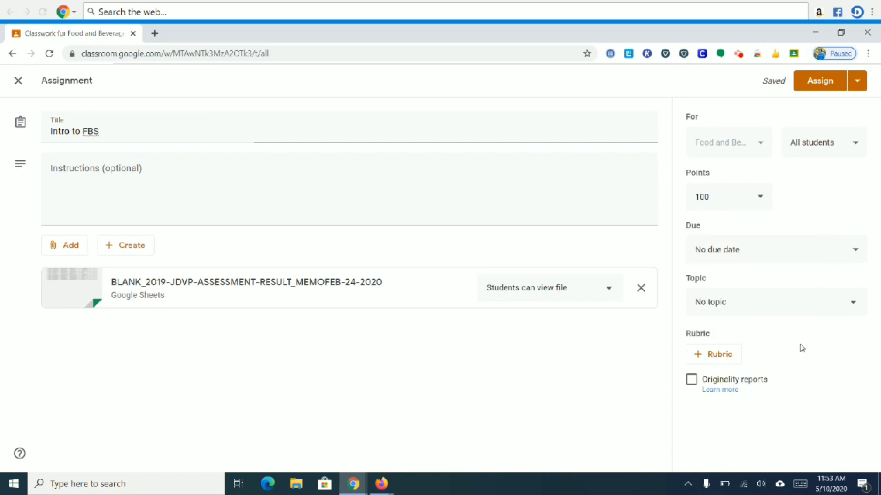
left_click(786, 310)
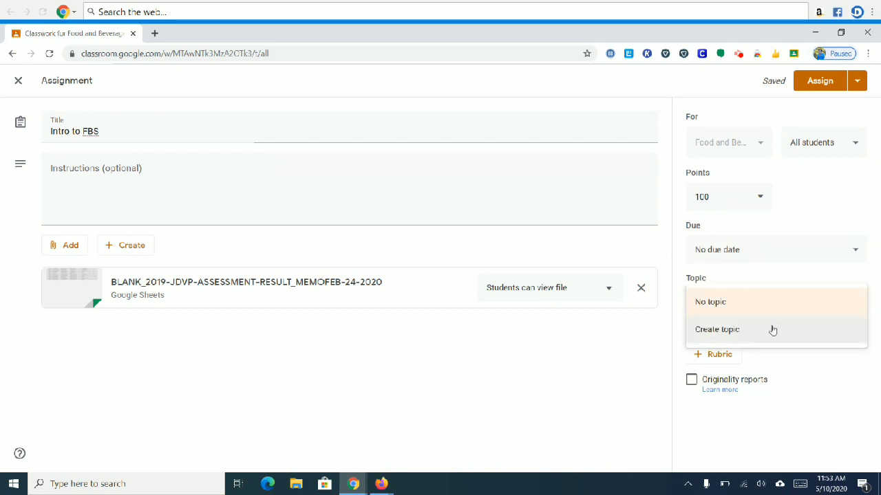
left_click(773, 330)
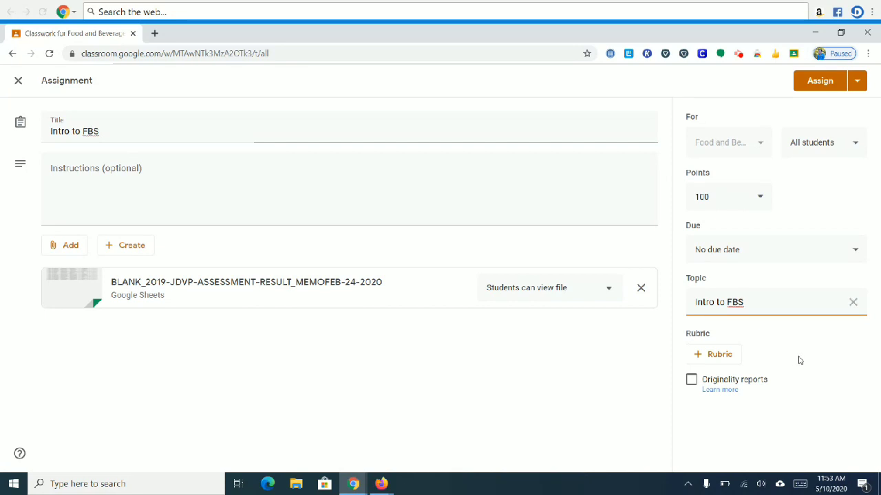
Step: Check the Rubric and Assign menus, then assign 'Intro to FBS' under its new topic
left_click(724, 356)
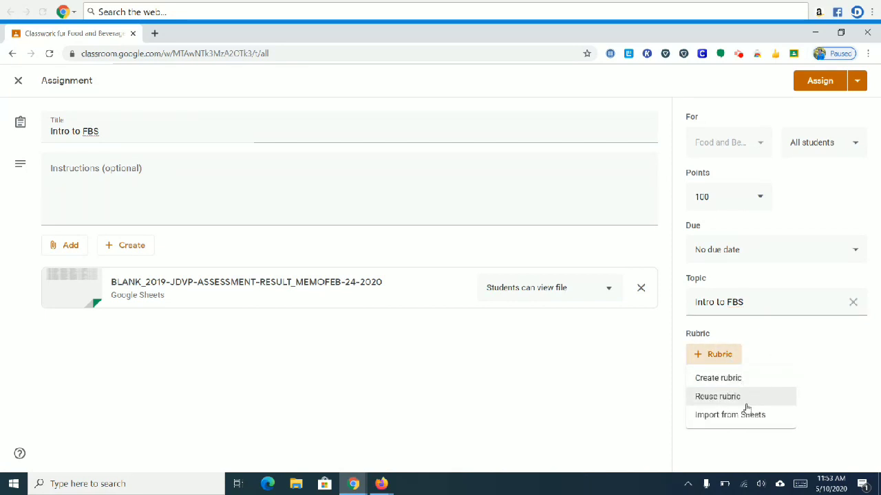
left_click(586, 390)
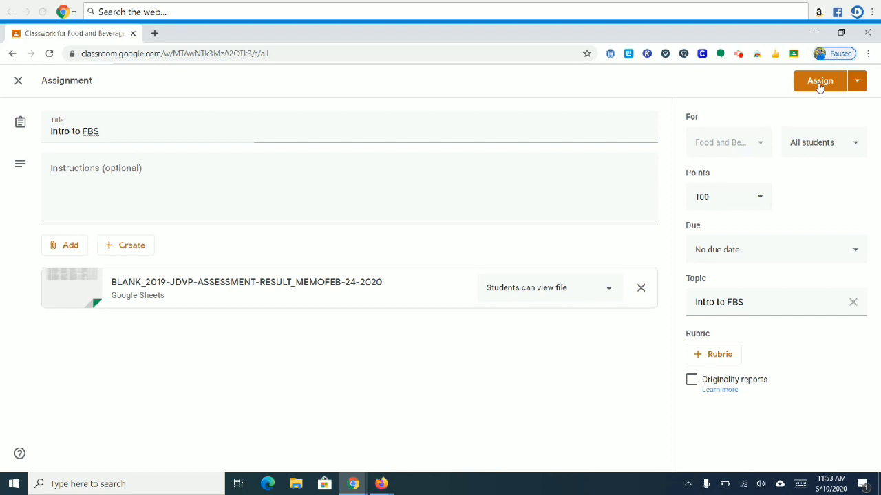
left_click(858, 82)
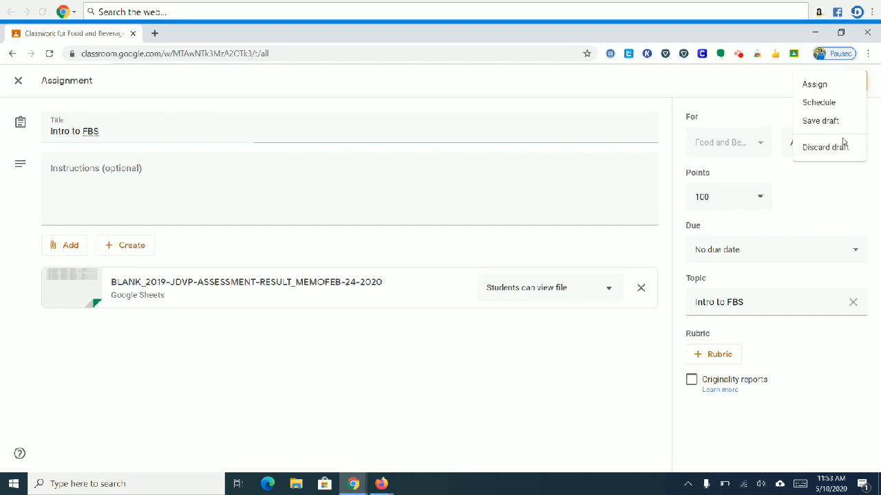
left_click(768, 87)
left_click(817, 81)
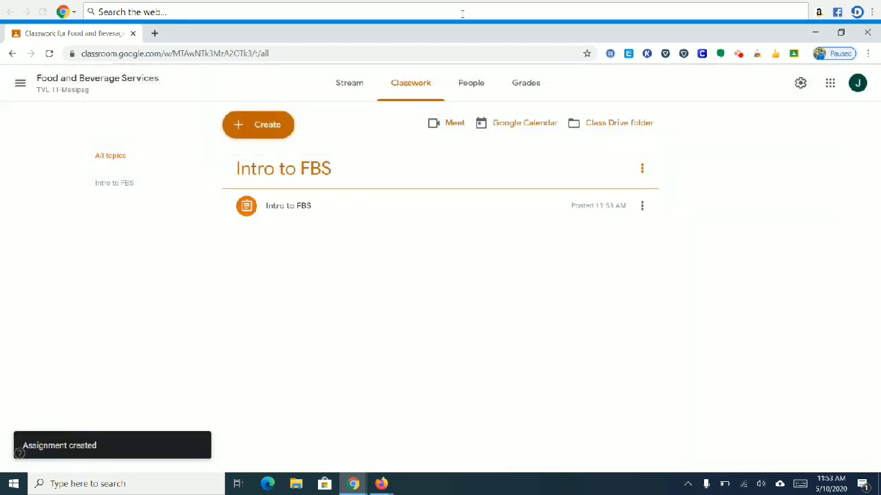
Step: On the phone, open the 'Intro to FBS' assignment in Food and Beverage Services
left_click(345, 85)
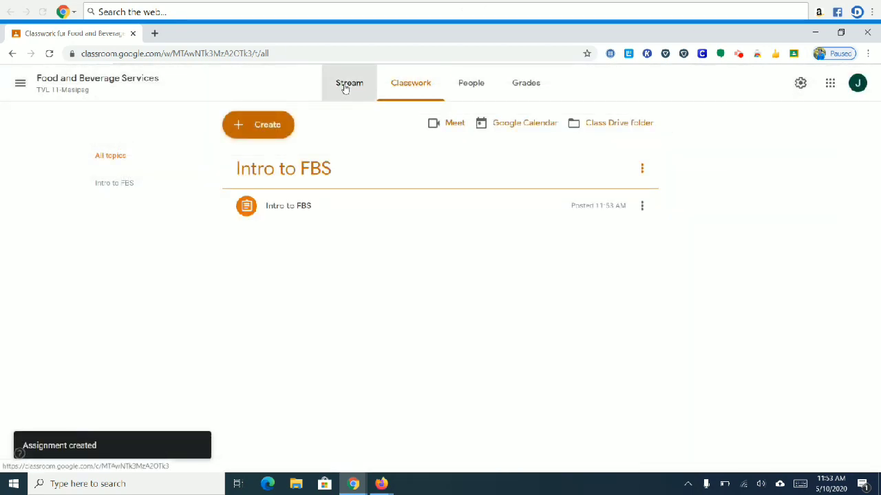
scroll(213, 293, "down", 1)
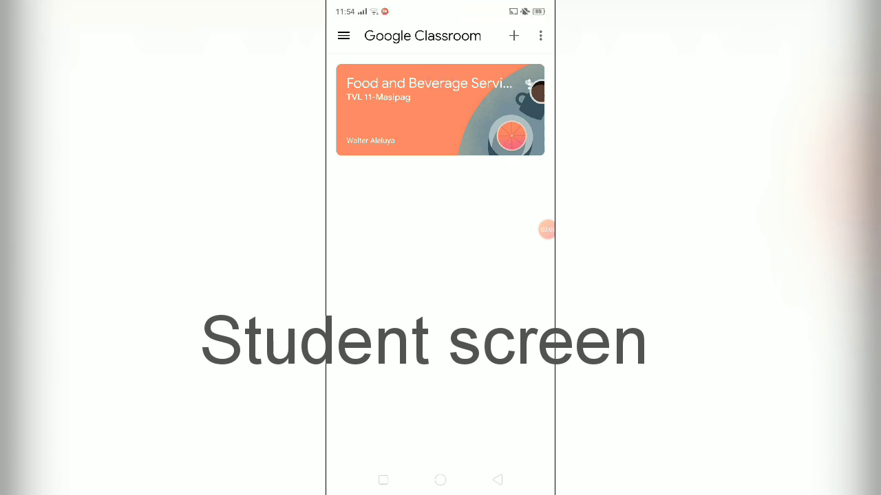
left_click(427, 110)
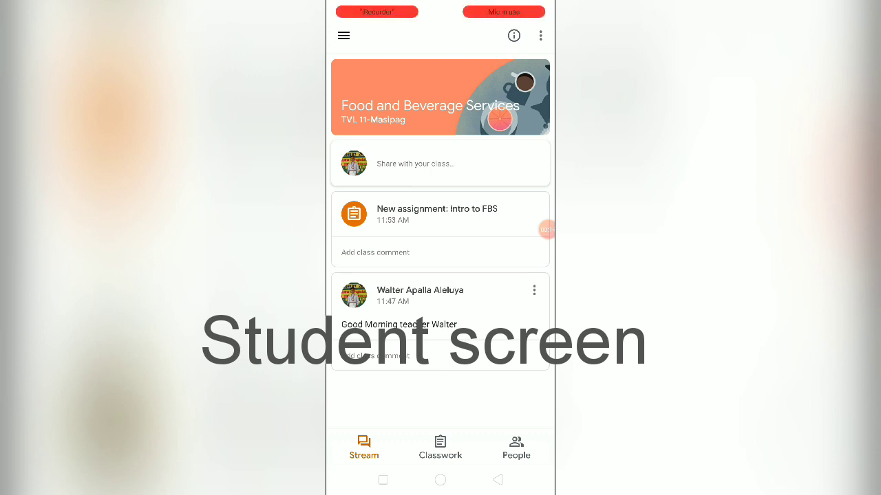
left_click(437, 213)
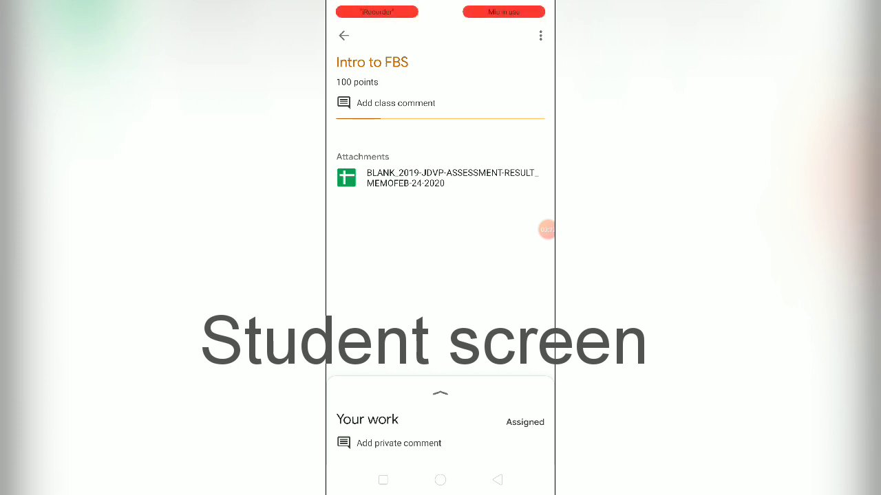
Step: Browse the Intro to FBS class comments, starting a comment without posting it
left_click(396, 102)
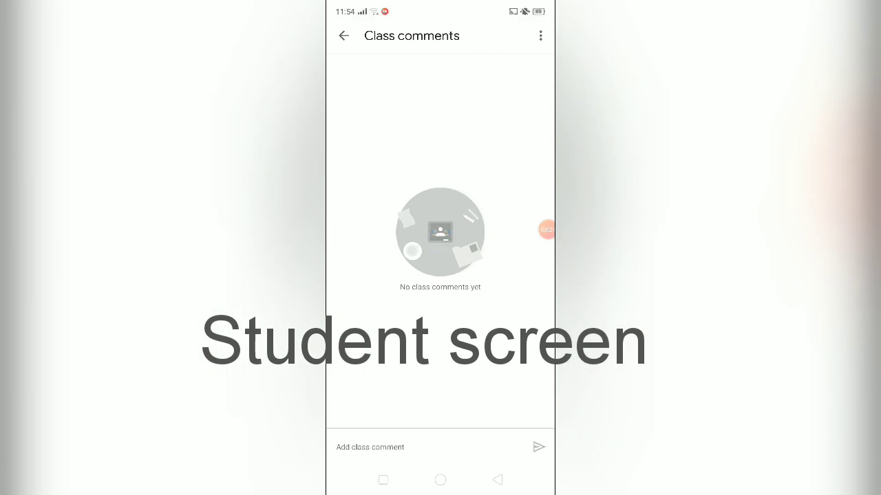
left_click(407, 447)
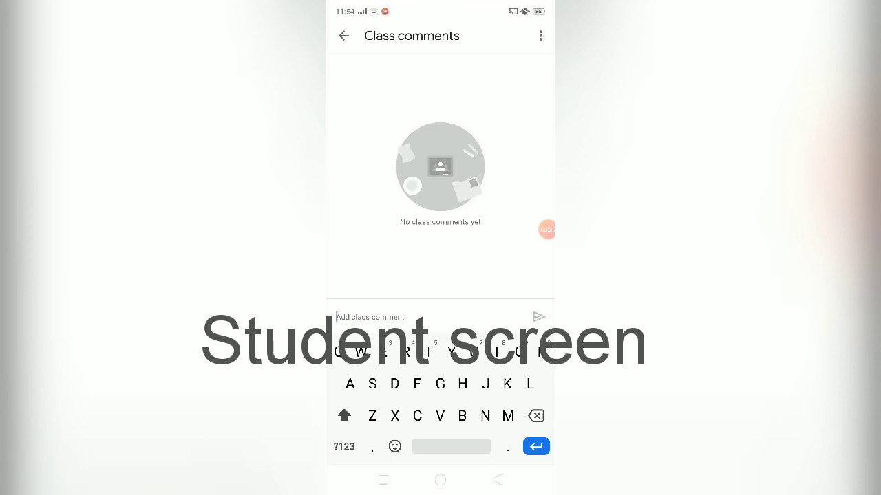
left_click(343, 35)
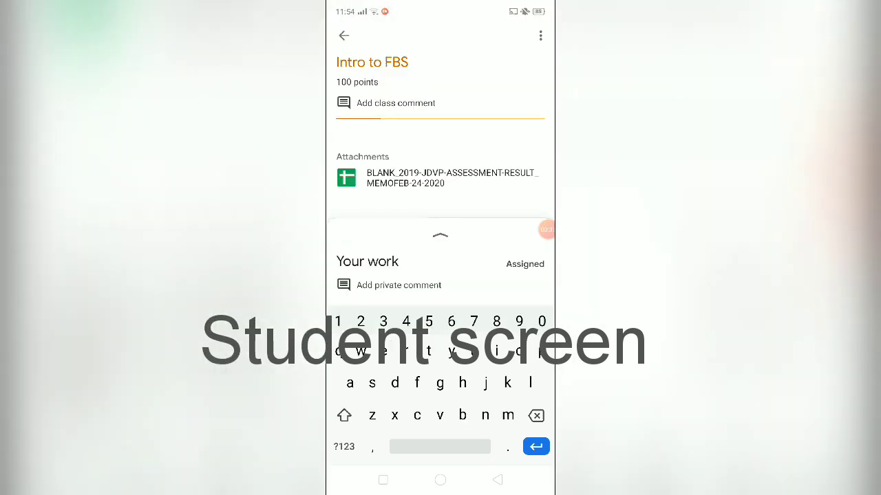
left_click(440, 235)
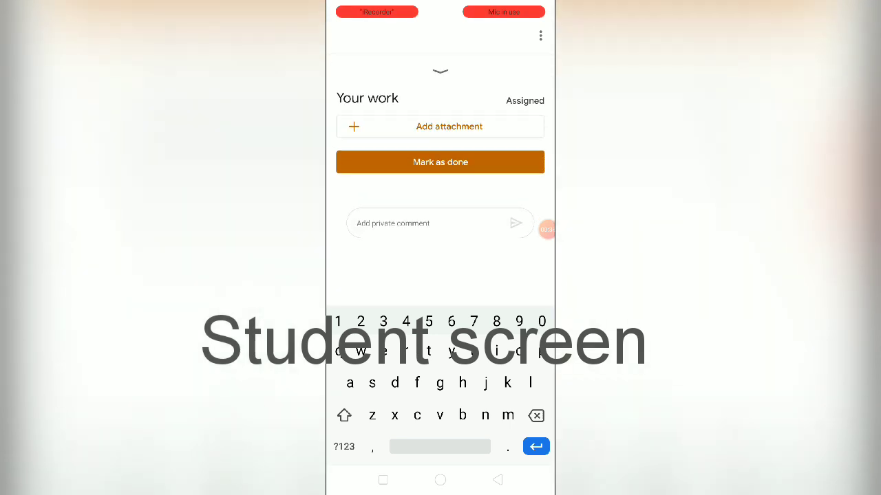
left_click(441, 71)
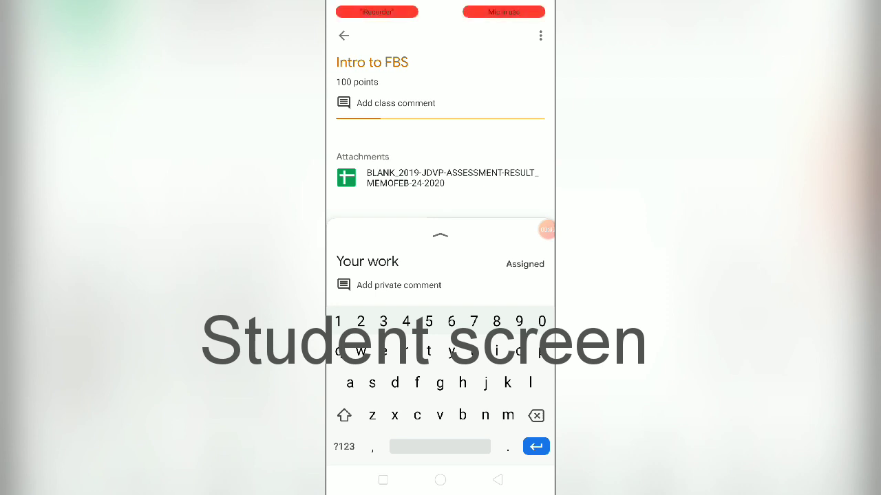
left_click(396, 103)
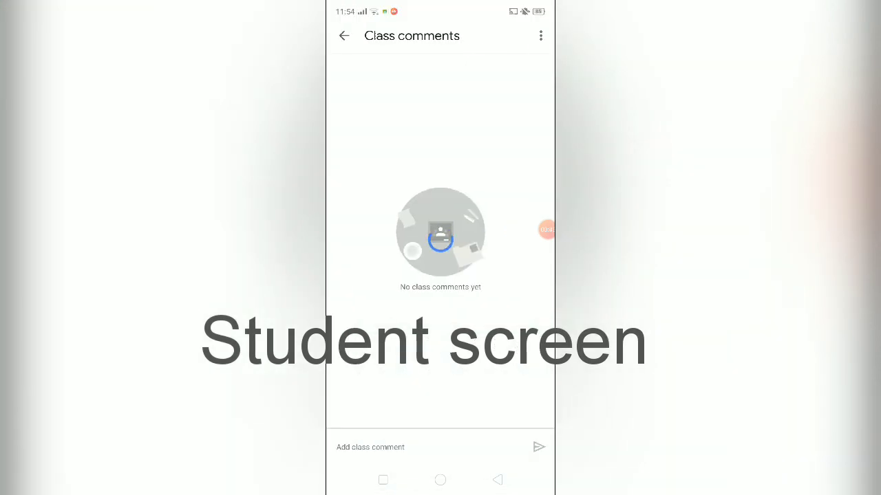
left_click(344, 36)
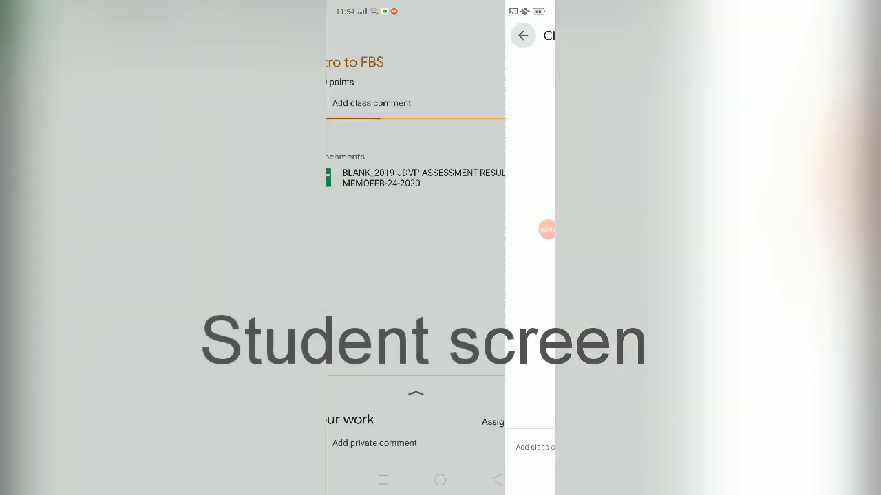
Step: Expand and collapse the Your work sheet, then go back to the class Stream
left_click(439, 393)
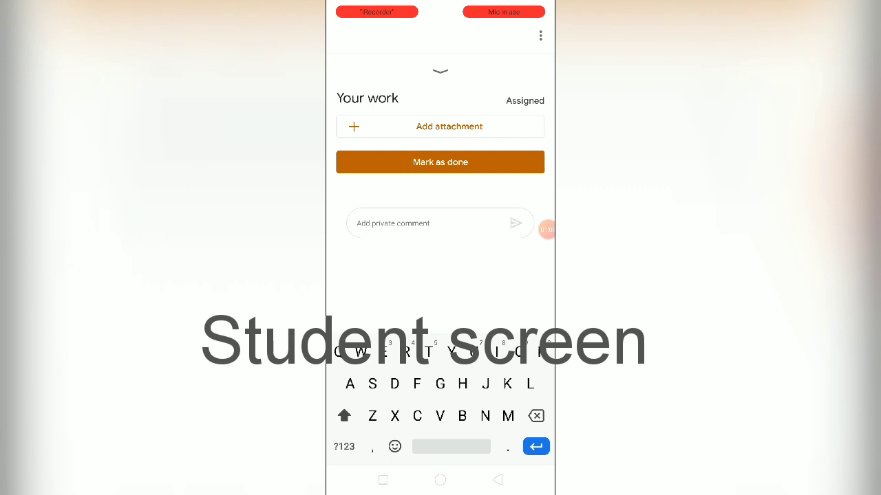
left_click(441, 72)
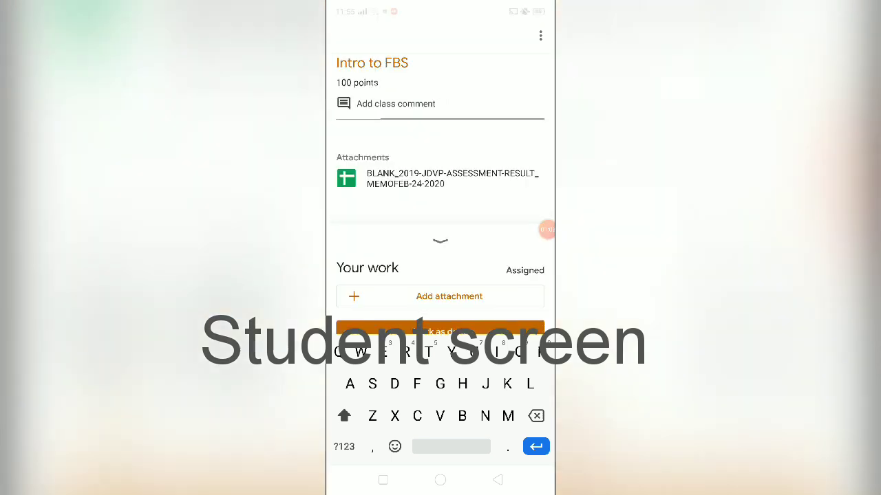
left_click(343, 36)
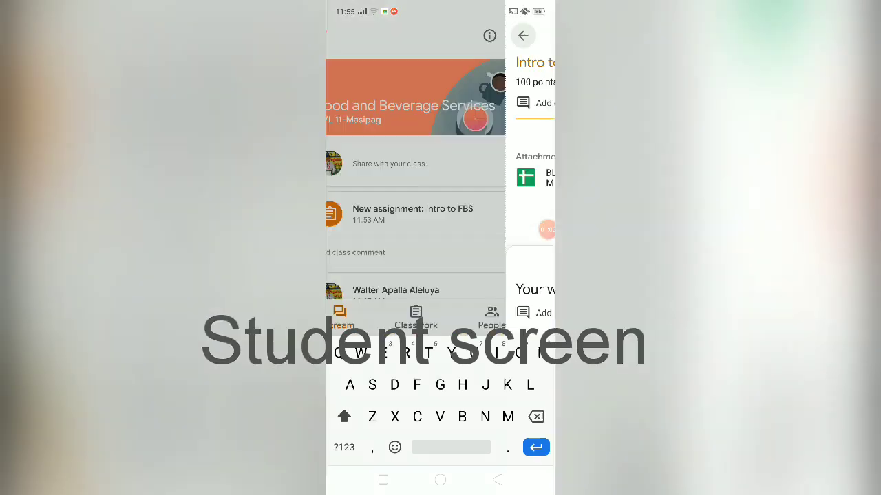
left_click(546, 229)
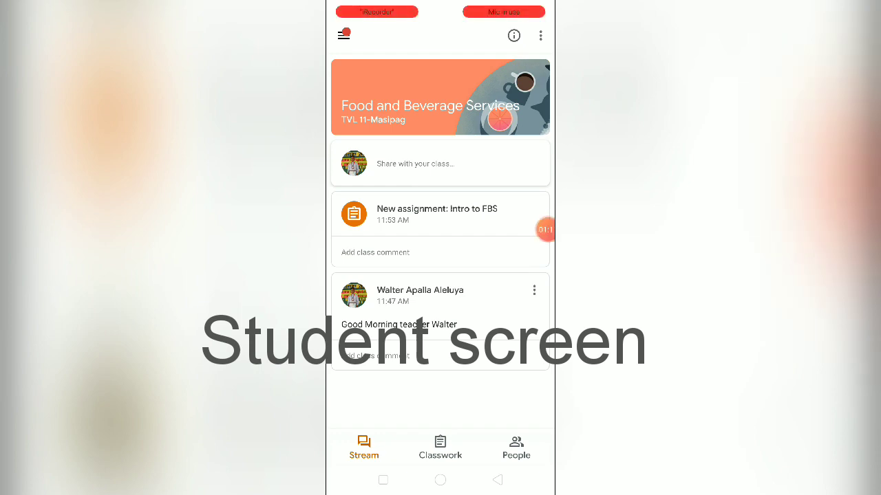
left_click(496, 208)
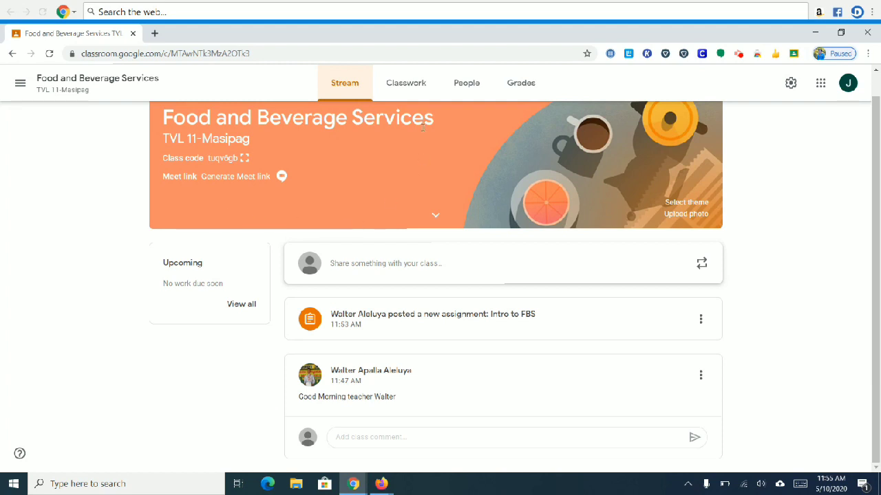
Step: On Classwork, start a quiz assignment, remove its Blank Quiz attachment, and discard the draft
left_click(405, 89)
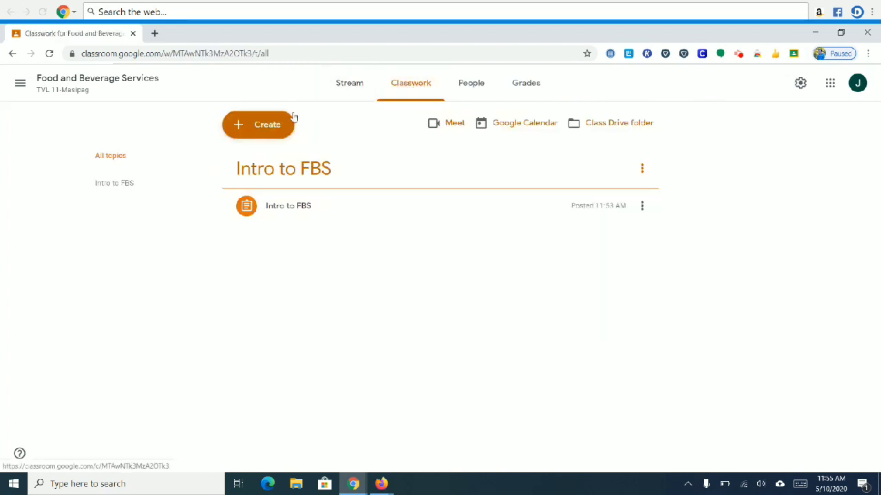
left_click(273, 126)
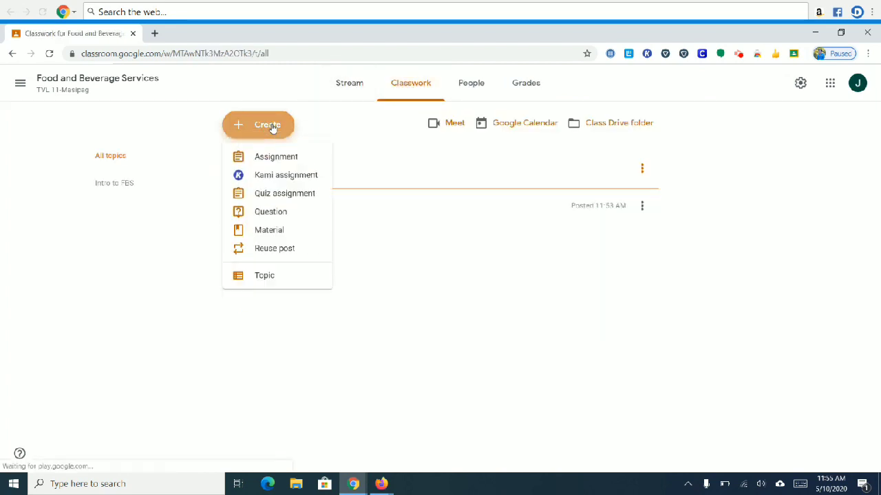
left_click(273, 199)
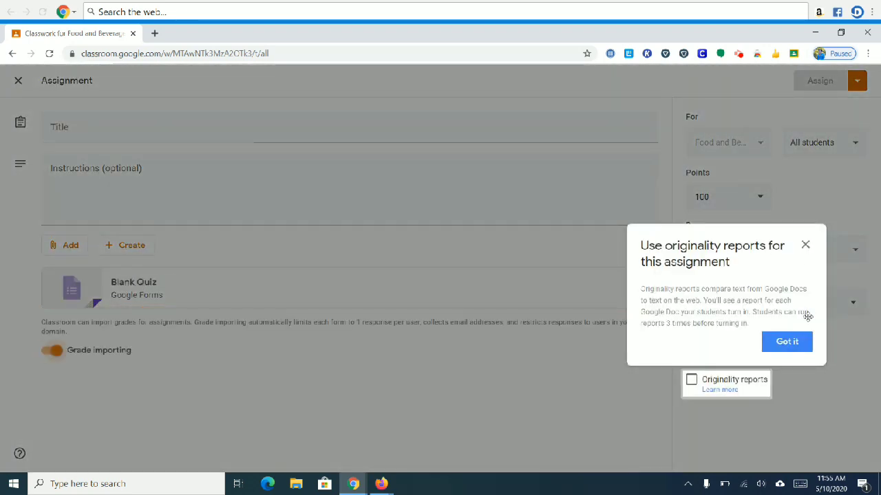
left_click(788, 338)
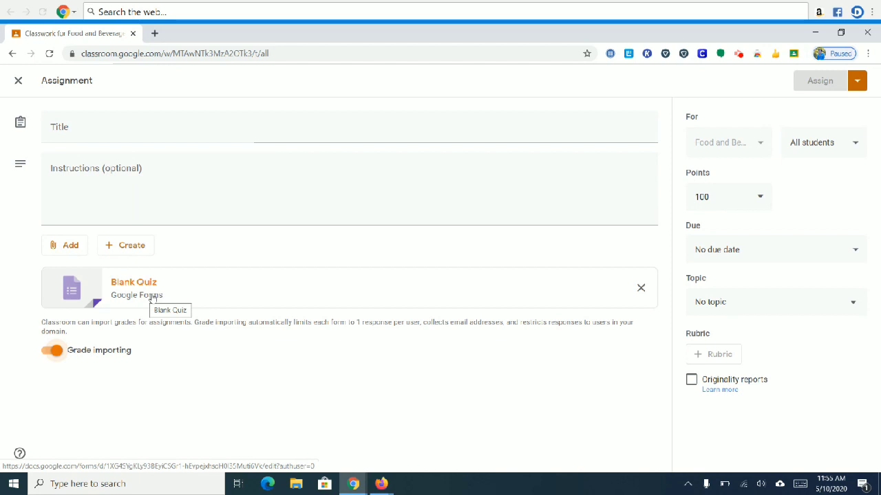
left_click(641, 290)
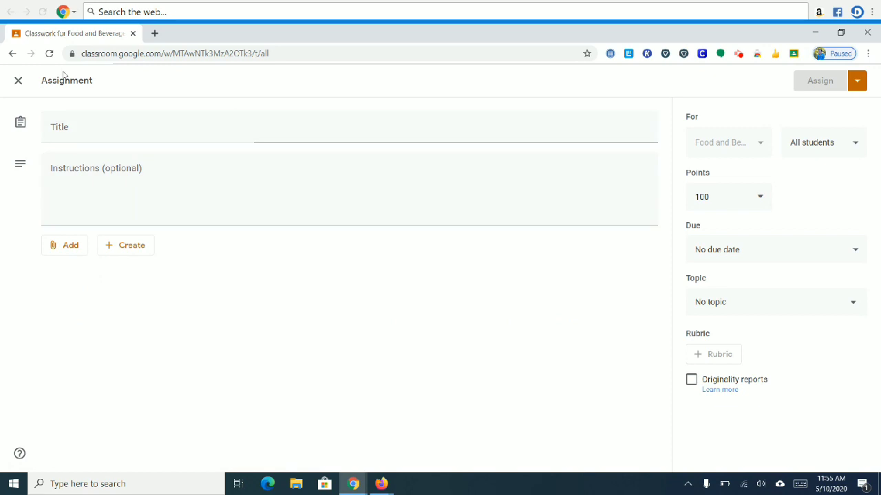
left_click(13, 54)
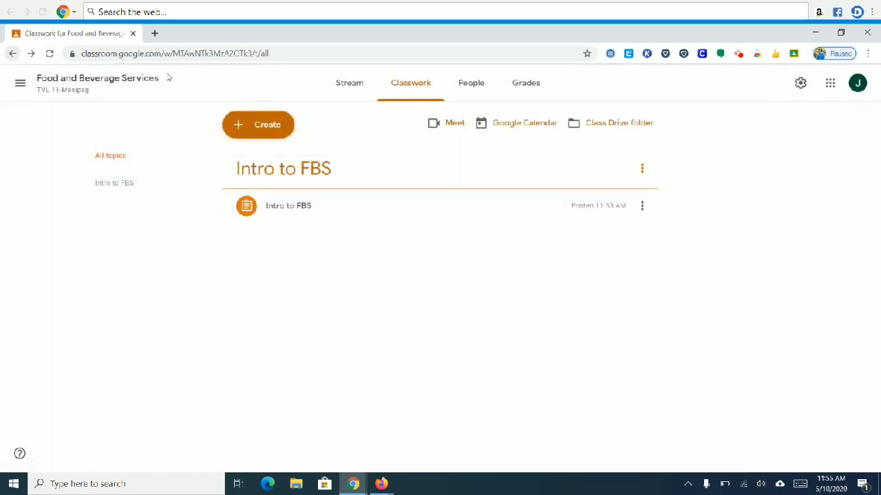
left_click(238, 124)
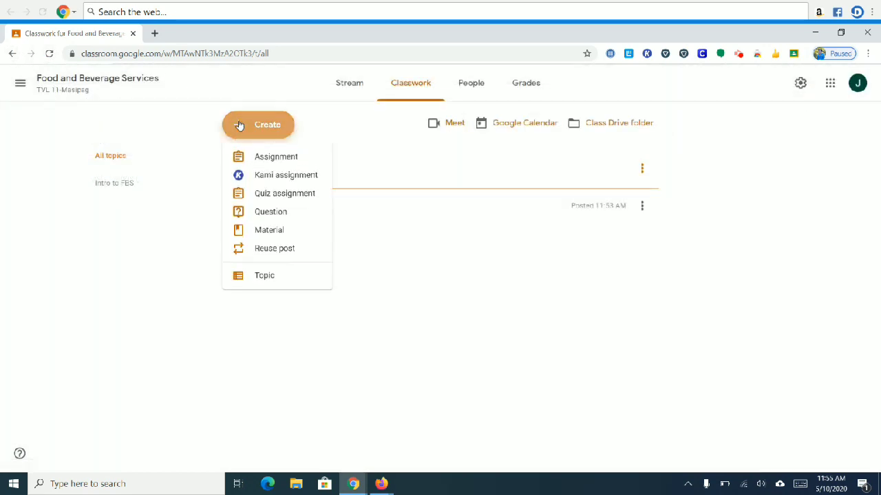
left_click(288, 212)
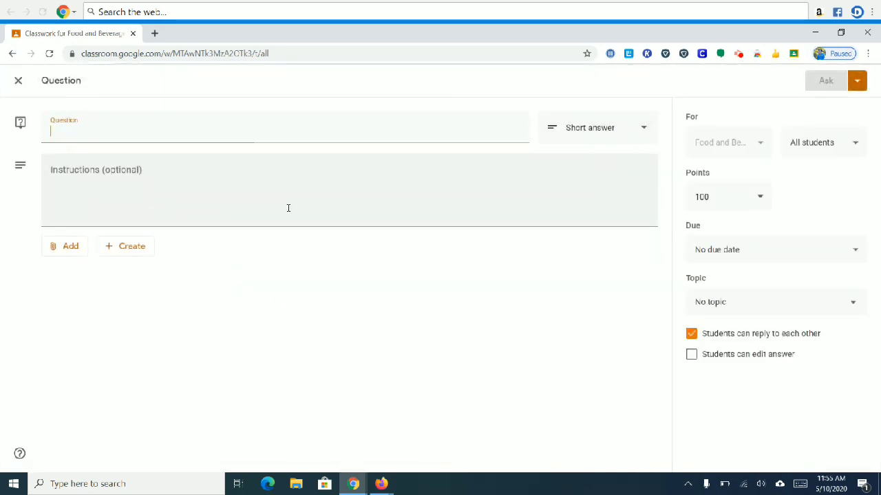
left_click(608, 128)
left_click(362, 129)
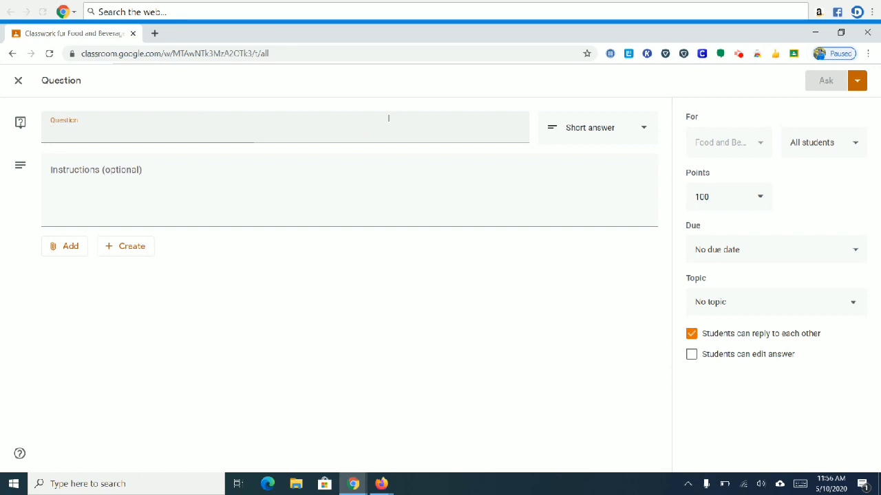
left_click(464, 210)
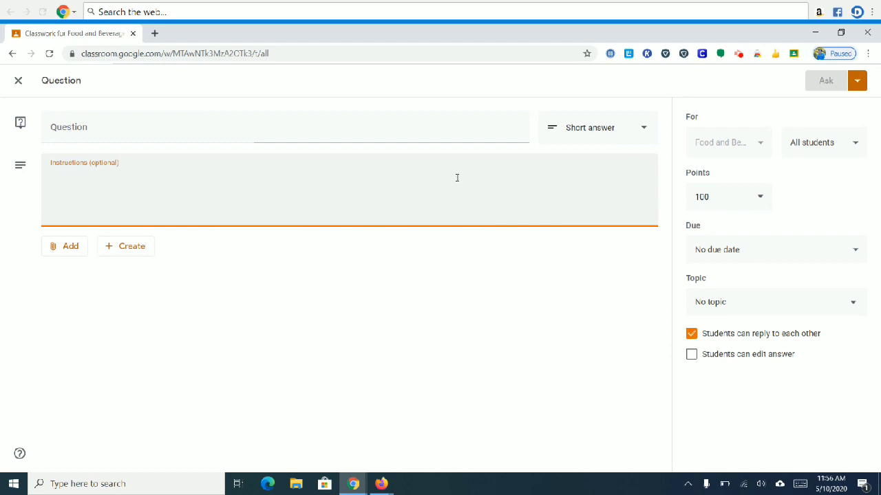
left_click(619, 132)
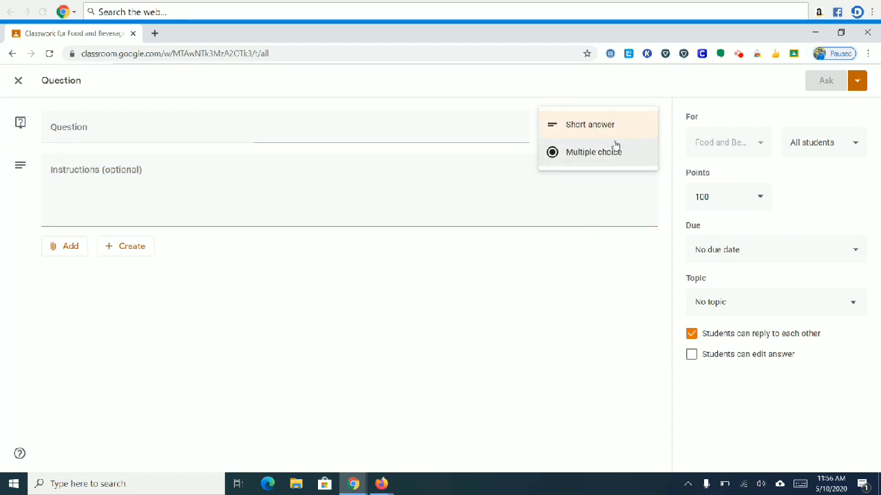
left_click(620, 125)
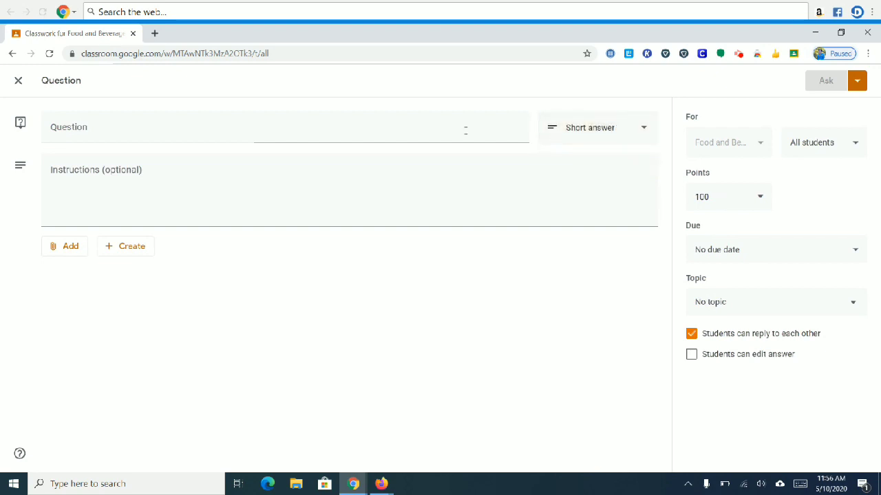
left_click(16, 82)
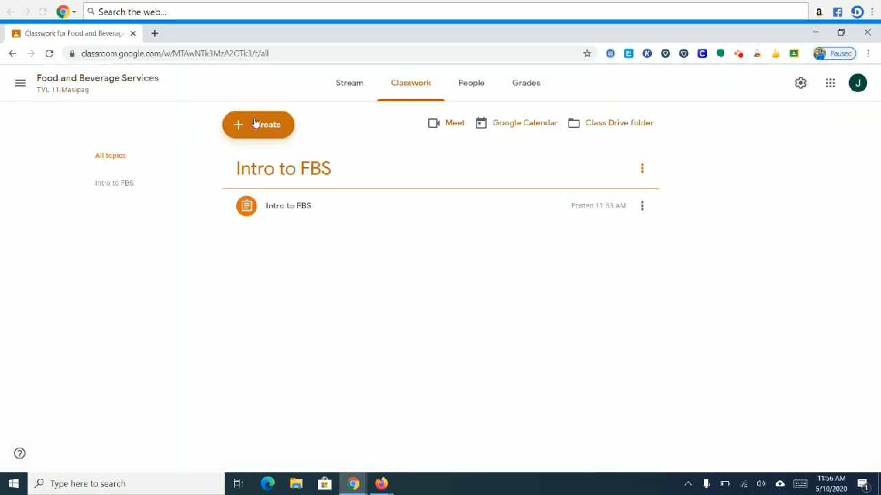
left_click(255, 123)
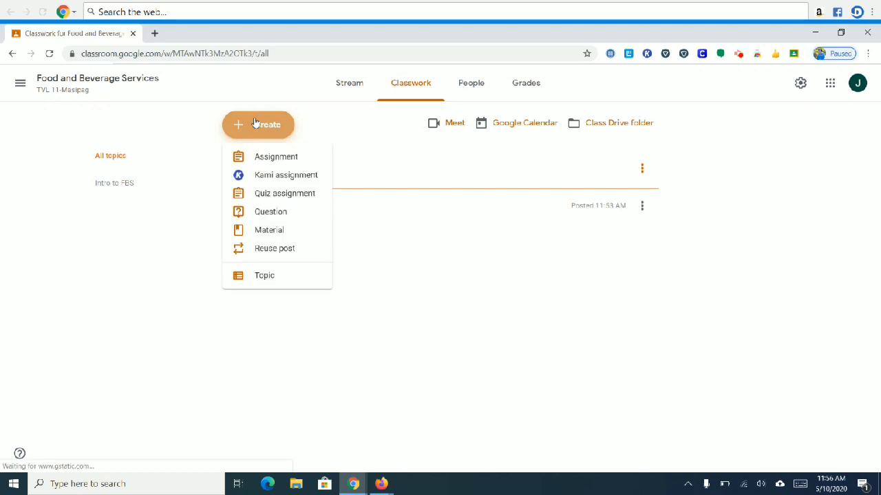
left_click(283, 236)
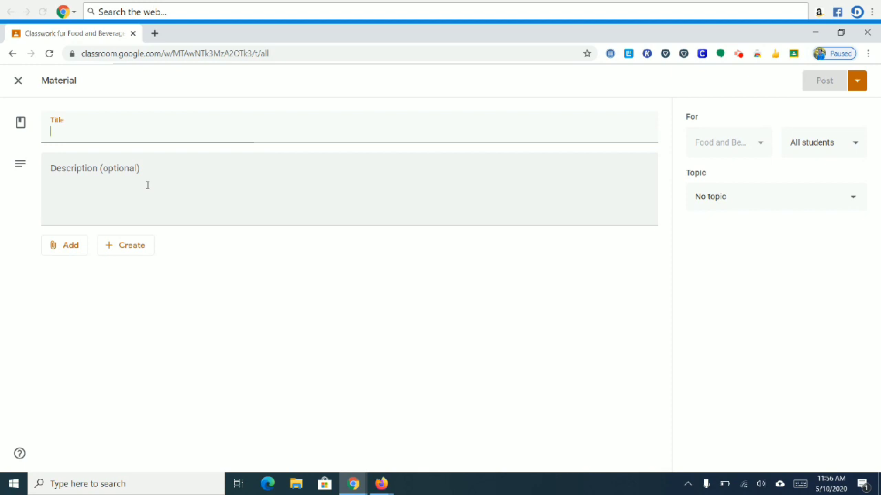
left_click(62, 247)
left_click(85, 305)
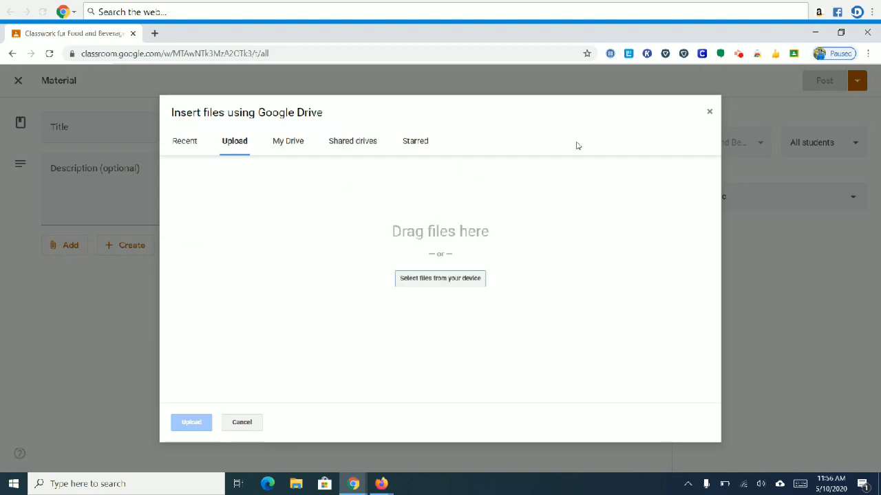
left_click(712, 116)
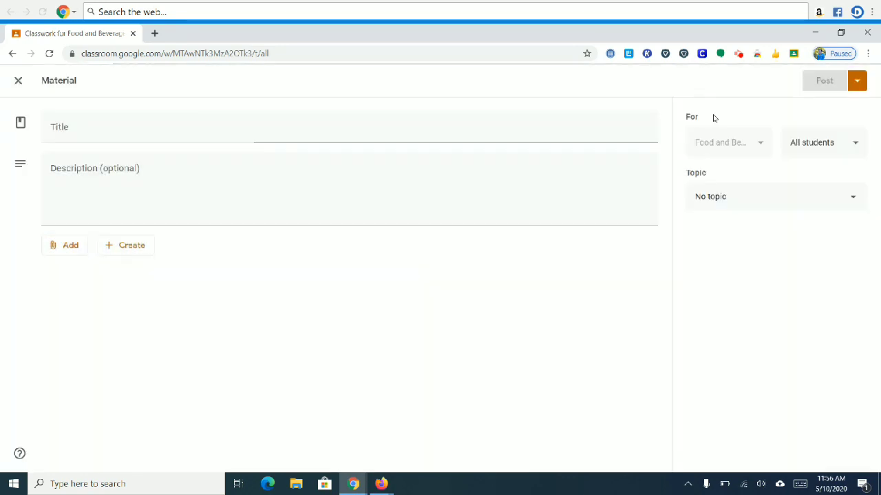
left_click(12, 55)
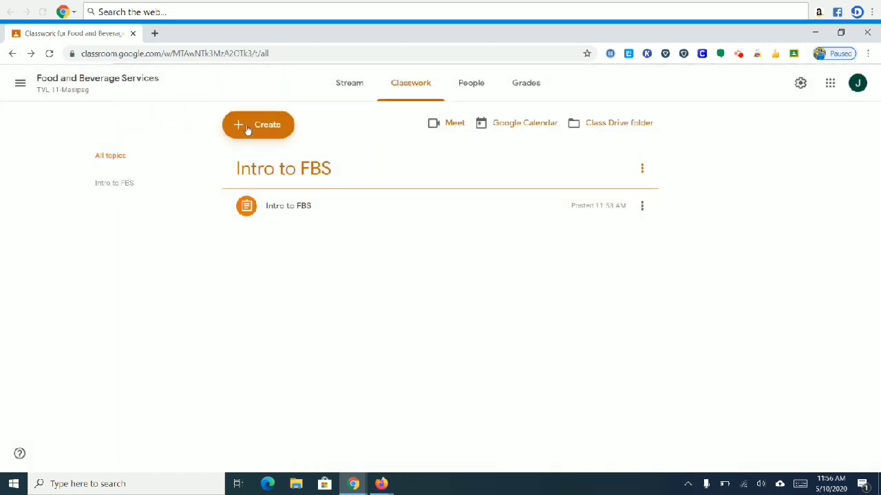
left_click(247, 129)
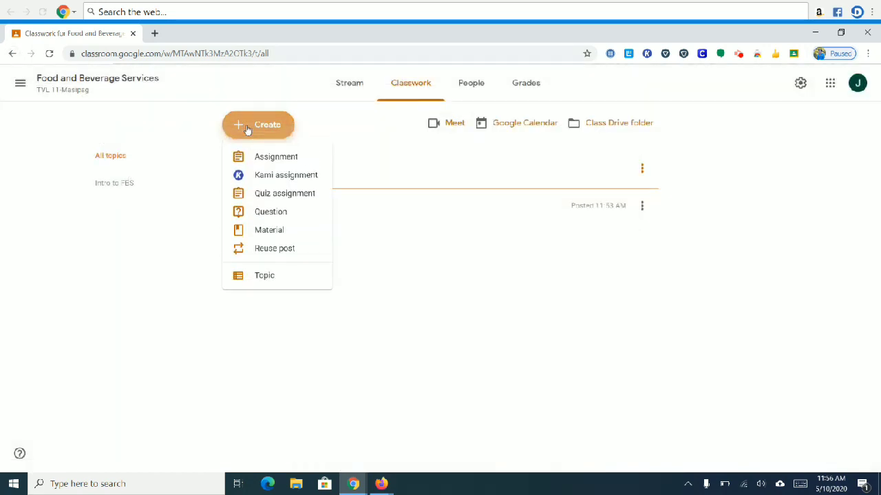
left_click(280, 253)
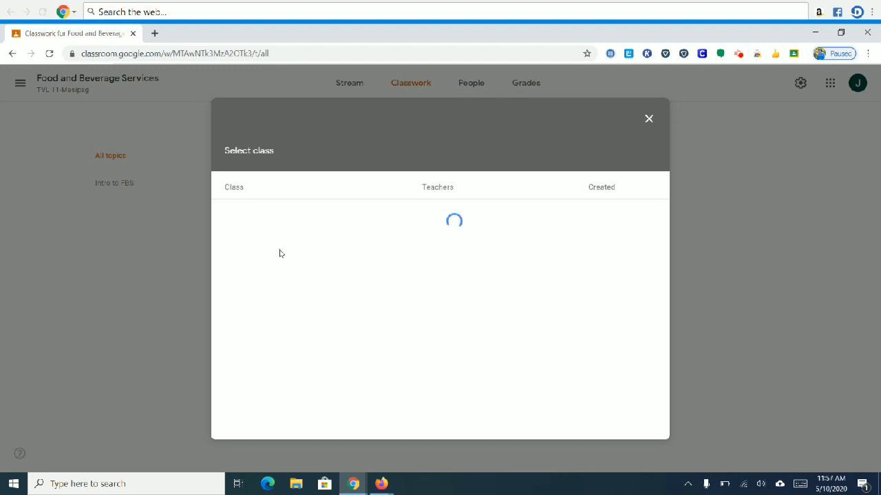
left_click(649, 119)
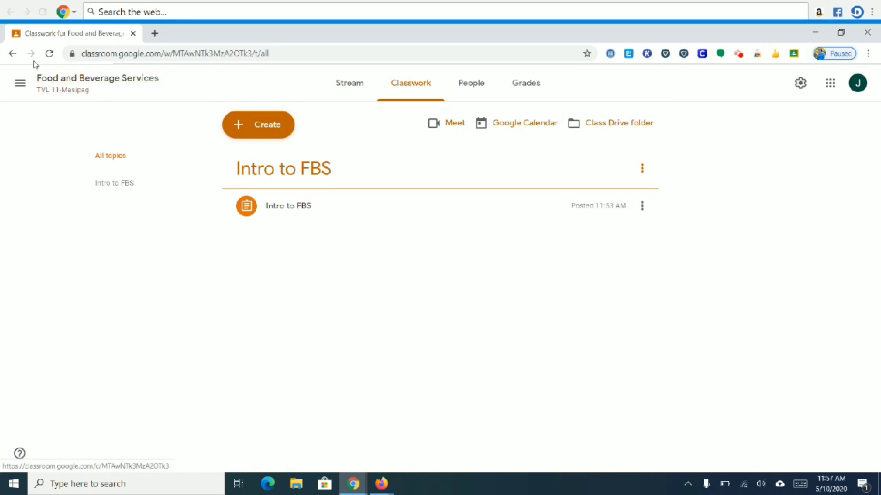
Step: Check the People page, opening and cancelling the teacher and student invites, then open Grades
left_click(470, 86)
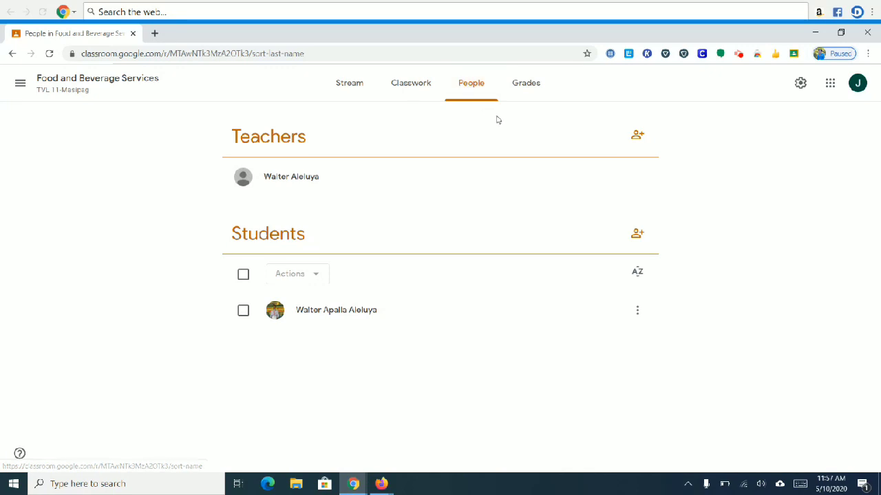
left_click(636, 137)
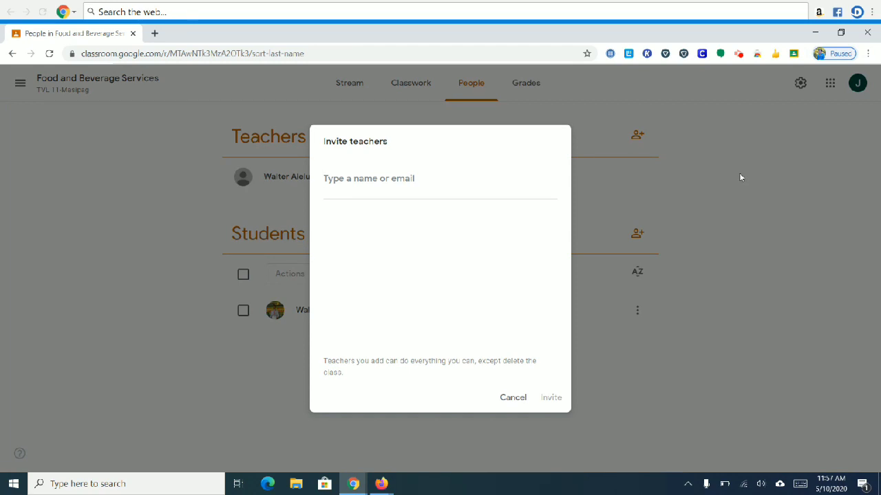
left_click(510, 405)
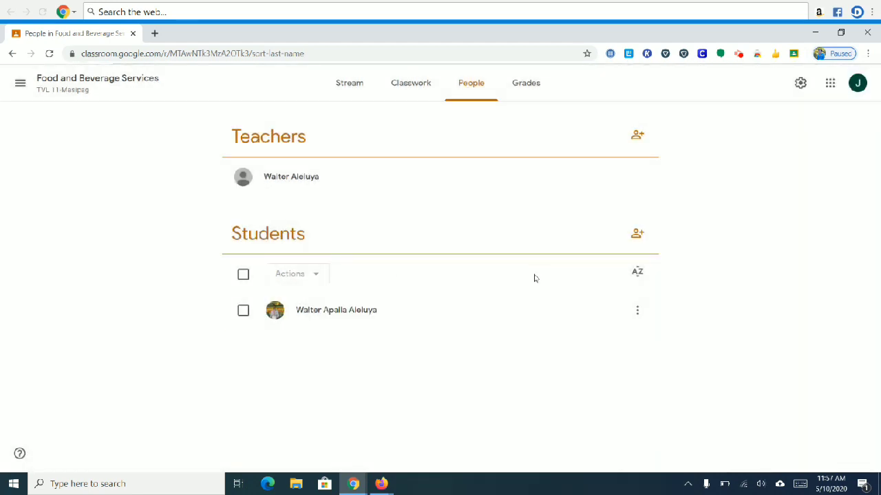
left_click(637, 235)
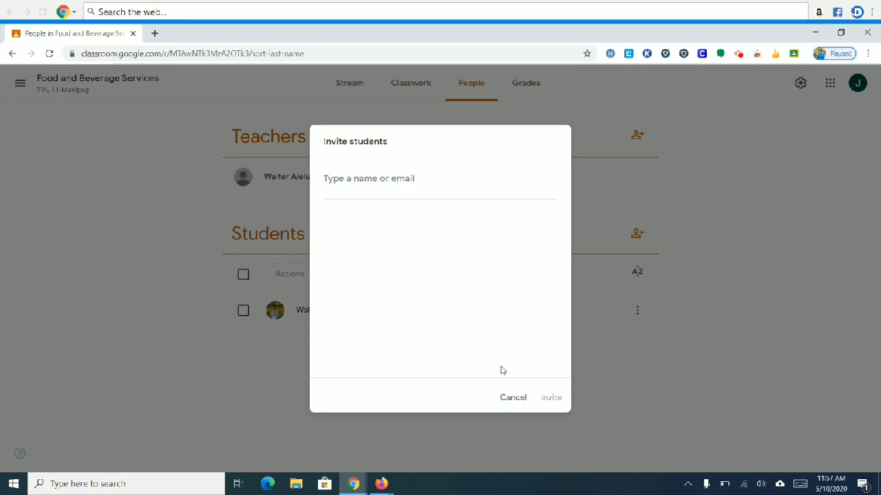
left_click(513, 398)
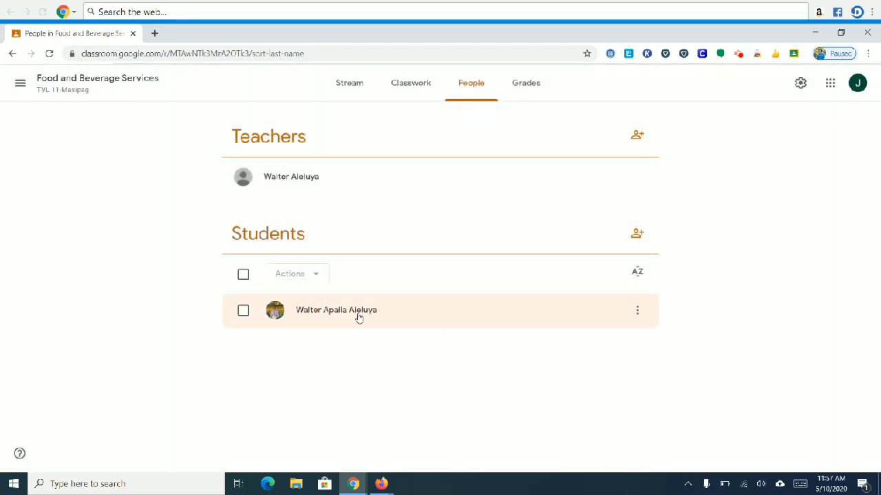
left_click(524, 88)
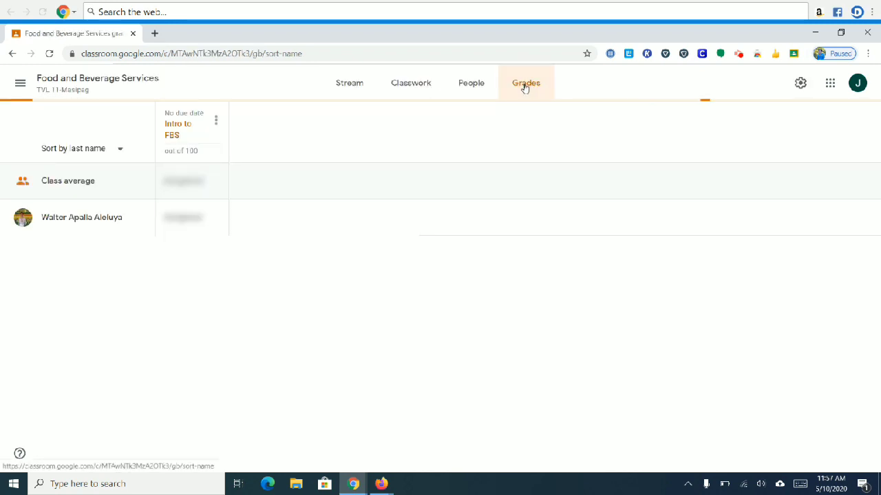
Step: Select the student's Intro to FBS grade cell, leave it blank, and return to Stream
mouse_move(192, 218)
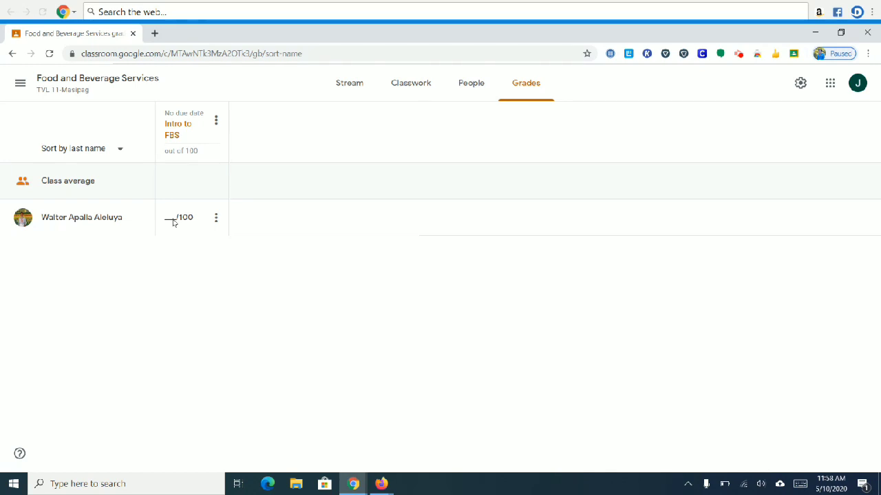
left_click(173, 221)
left_click(252, 227)
left_click(353, 88)
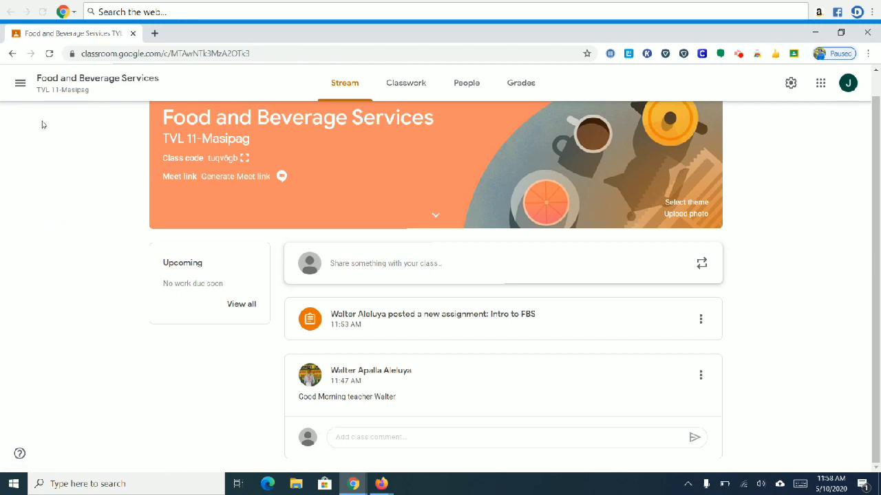
Step: Go to the Classes home page from the menu and show the Join/Create class options
left_click(20, 84)
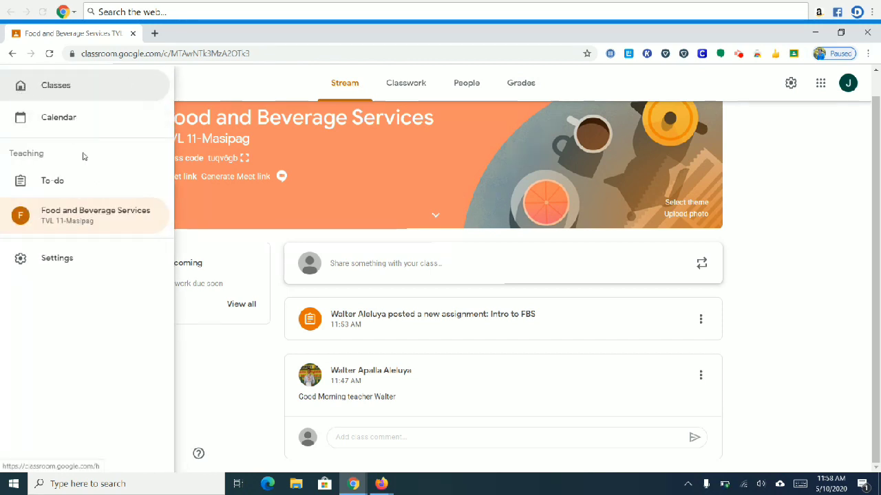
left_click(81, 92)
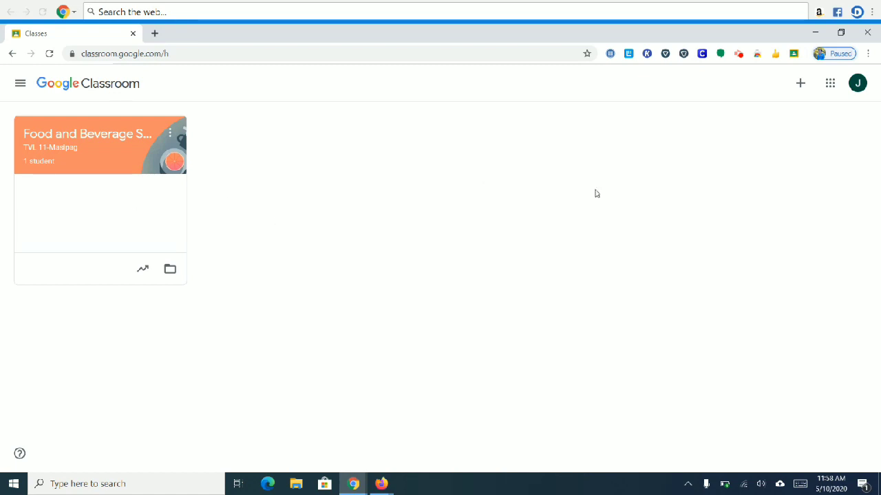
left_click(793, 87)
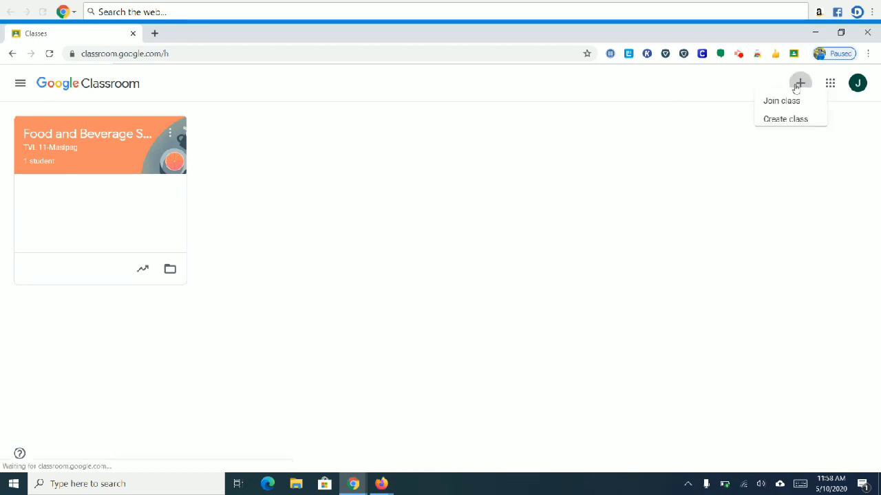
Step: Create a class named Filipino with section GAS 11- Mabait and subject Filipino
left_click(777, 127)
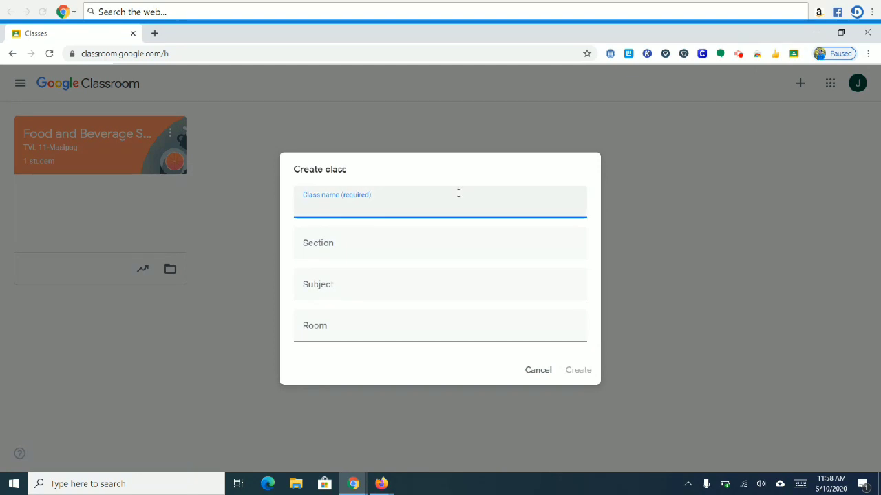
type("Filipino")
left_click(373, 247)
type("gas")
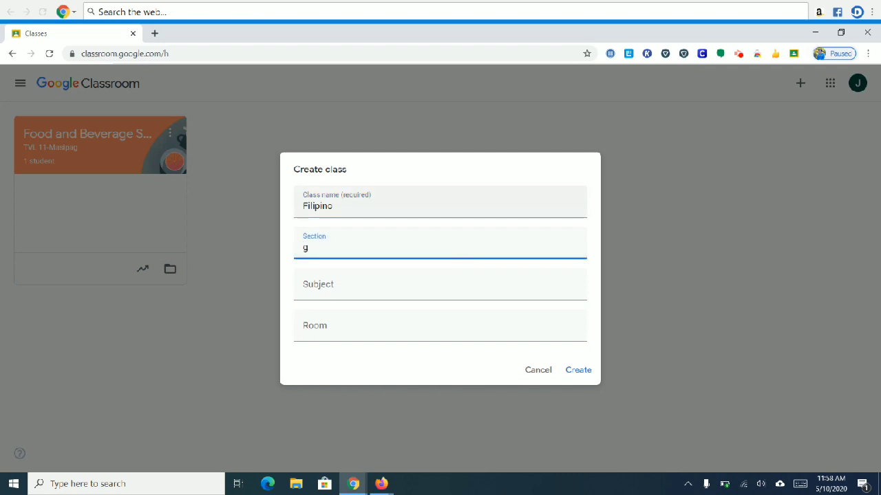
key("BackSpace")
key("BackSpace")
key("BackSpace")
type("GAS 11")
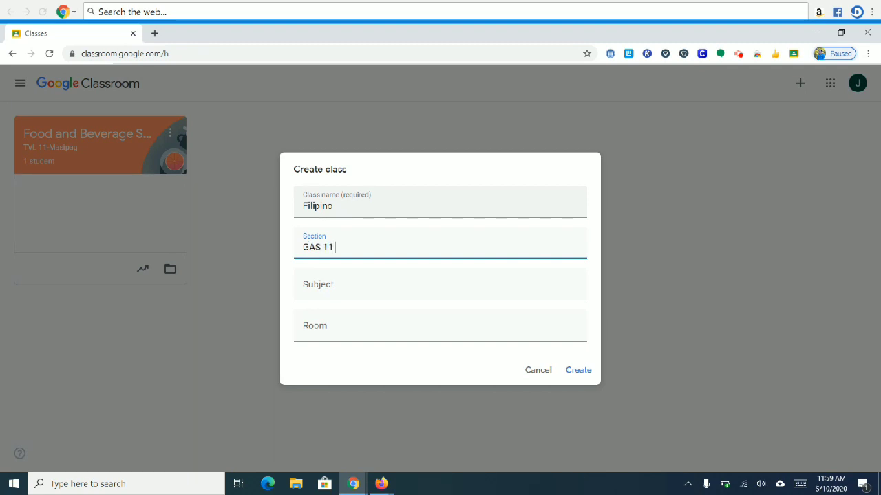
type(" -MAbi")
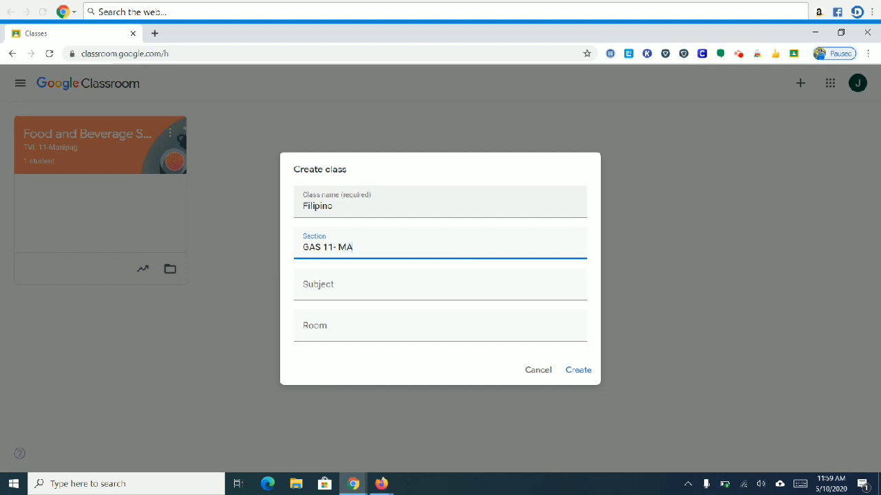
key("BackSpace")
key("BackSpace")
key("BackSpace")
type("aba")
type("il")
left_click(491, 290)
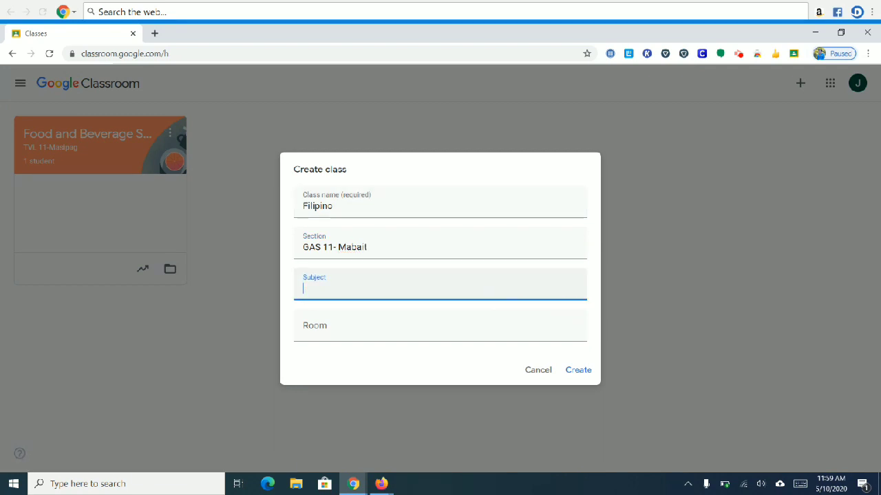
type("Filipino")
key("Return")
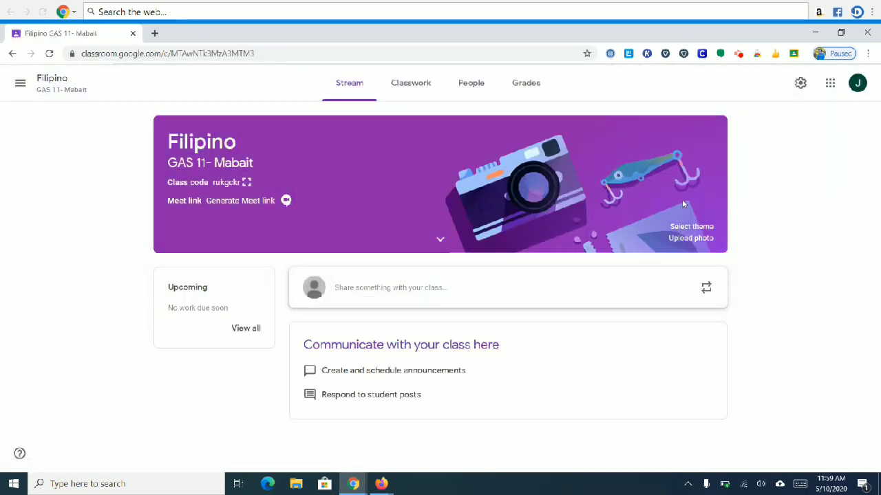
Step: Apply the green books theme from the General gallery, then display and close the class code
left_click(688, 227)
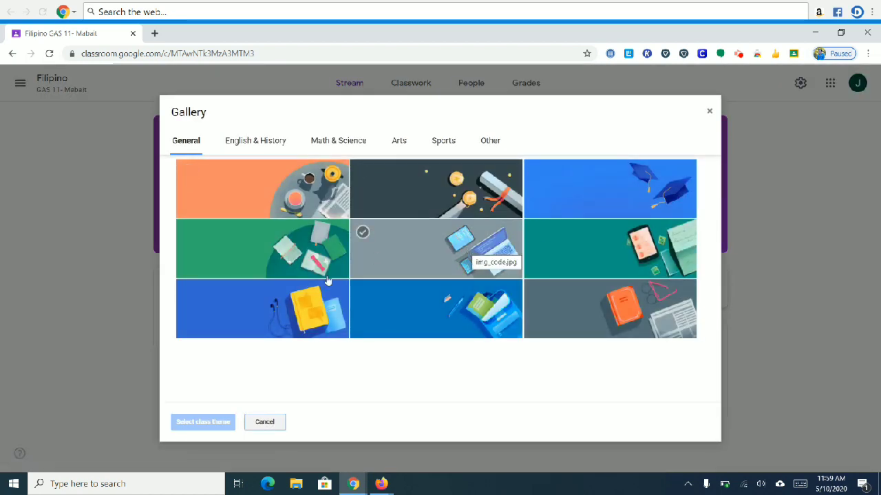
left_click(309, 252)
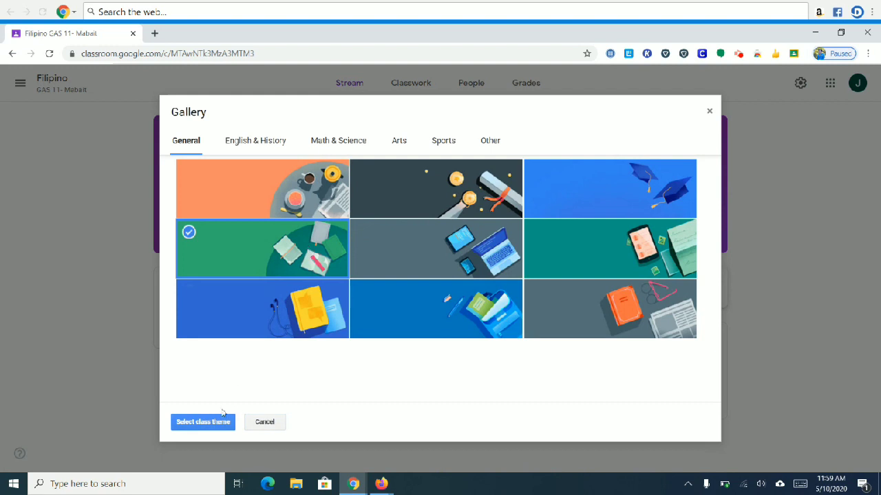
left_click(199, 422)
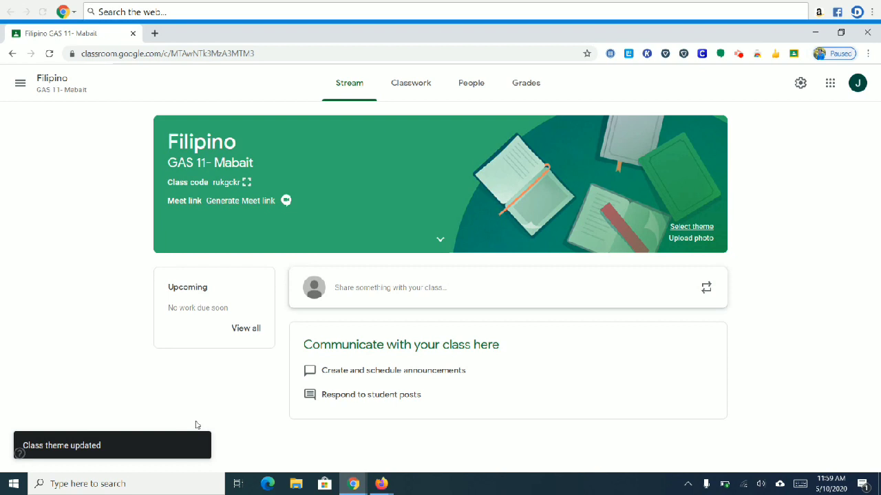
left_click(246, 183)
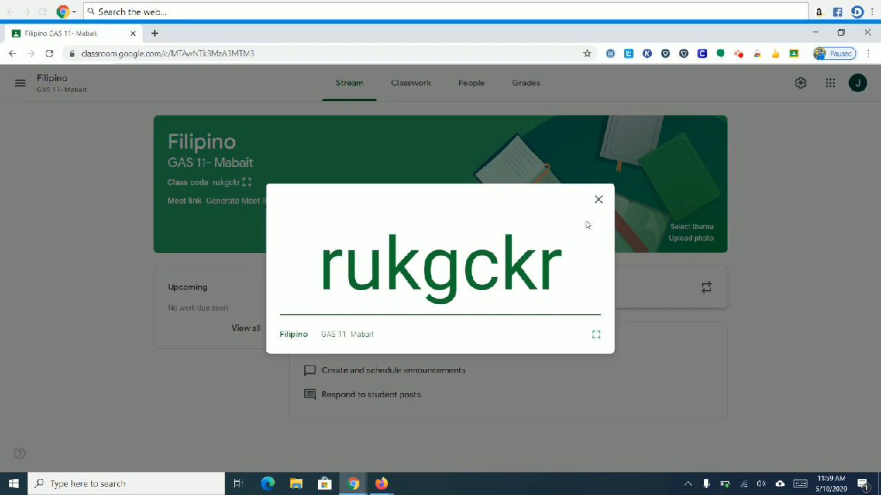
left_click(598, 200)
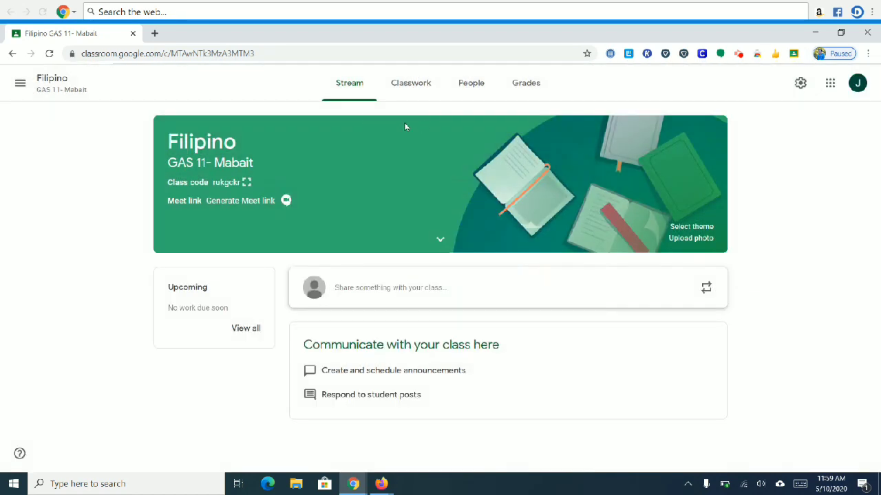
Step: Open the Filipino class from Classes, view and close its code, then return to the class list
left_click(21, 85)
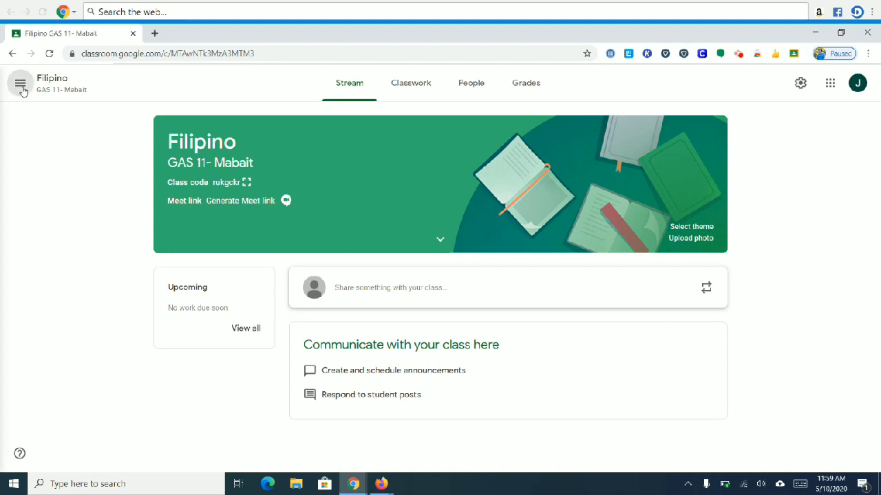
left_click(55, 86)
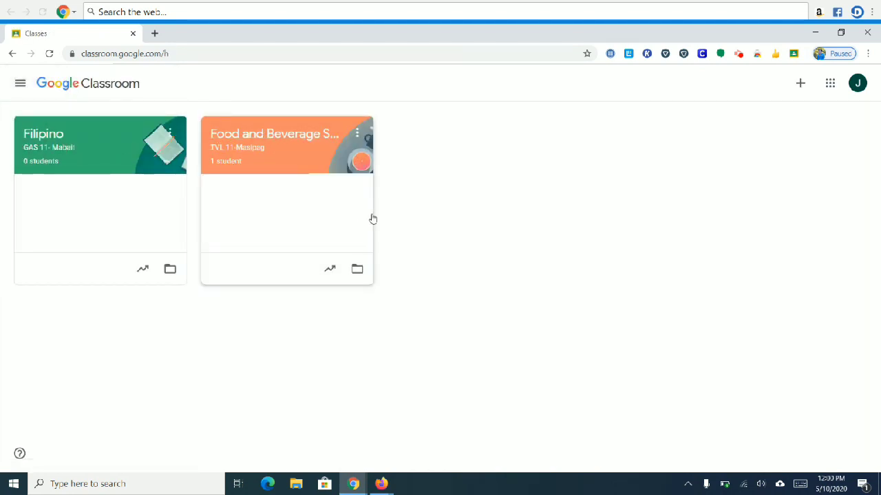
left_click(58, 143)
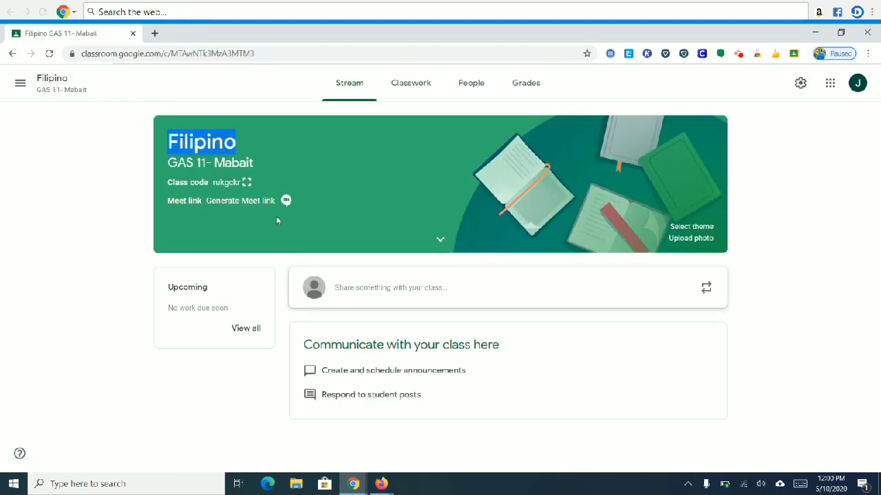
left_click(247, 183)
left_click(598, 199)
left_click(12, 55)
left_click(20, 85)
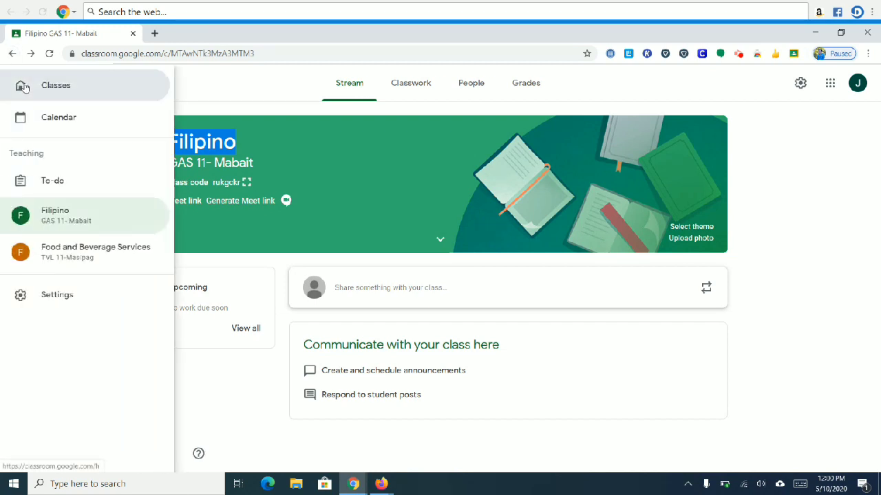
left_click(23, 88)
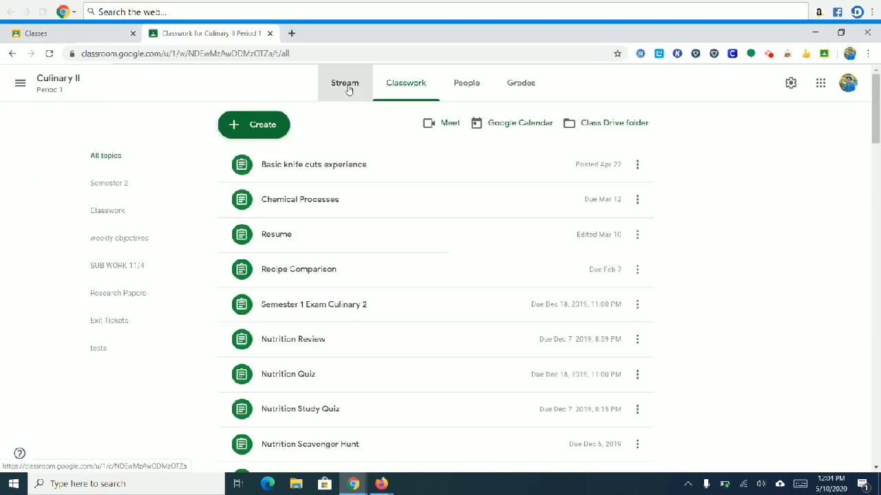
Step: In the other account, open the Culinary II stream, then go to its Classes list
left_click(347, 85)
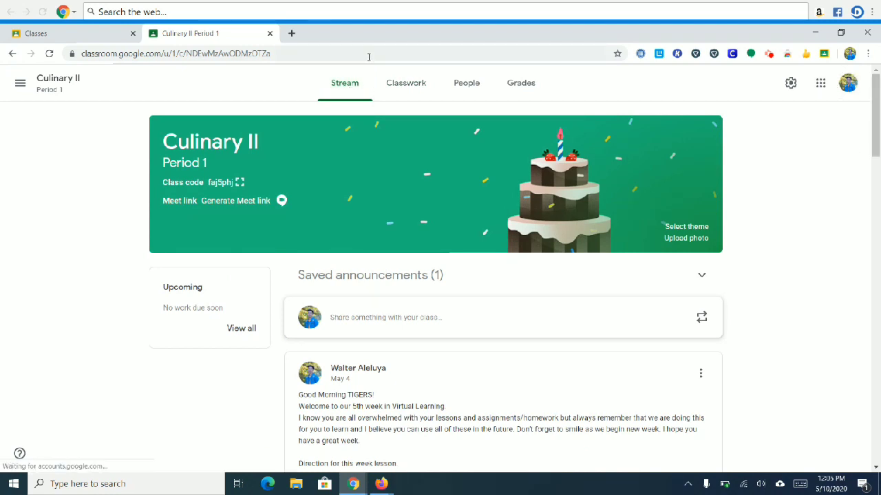
left_click(20, 82)
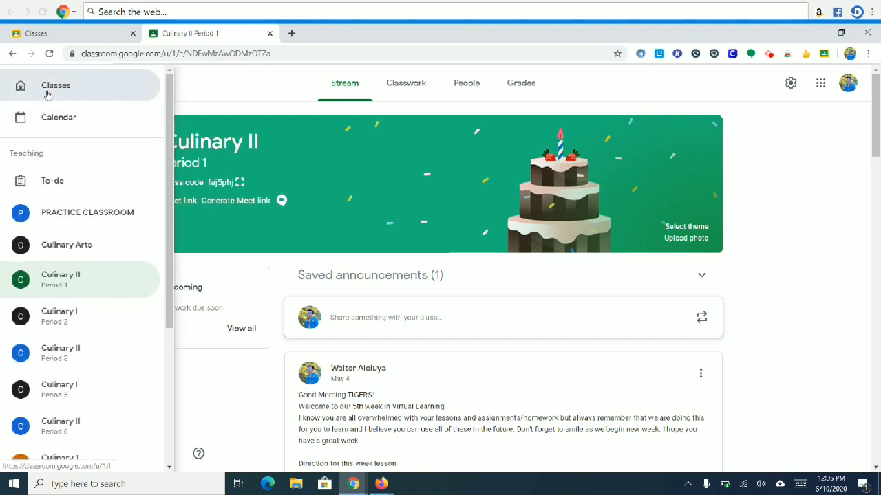
left_click(49, 95)
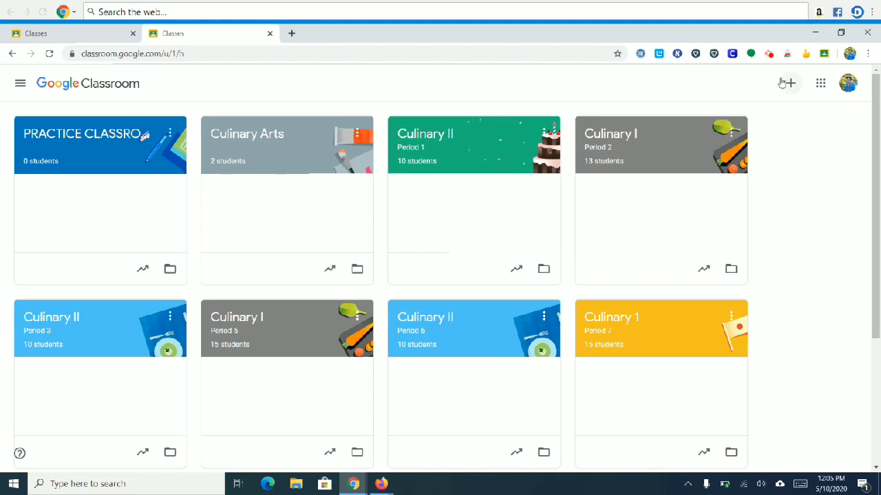
left_click(770, 57)
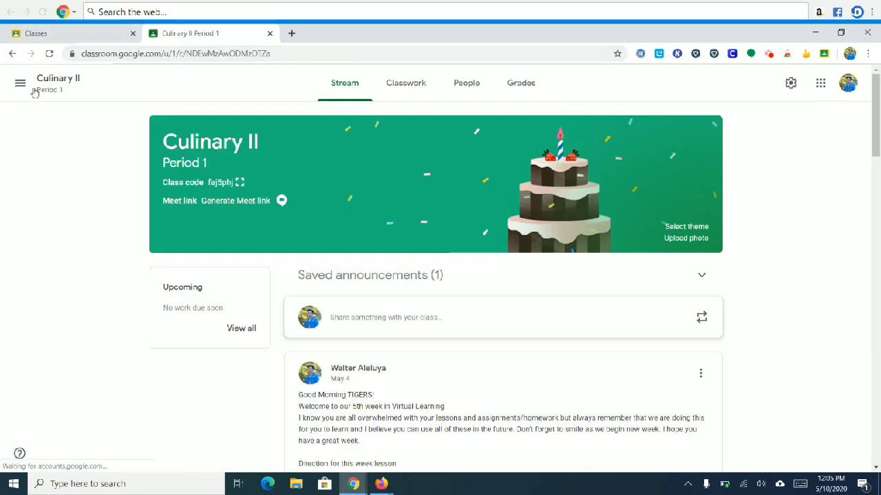
left_click(21, 85)
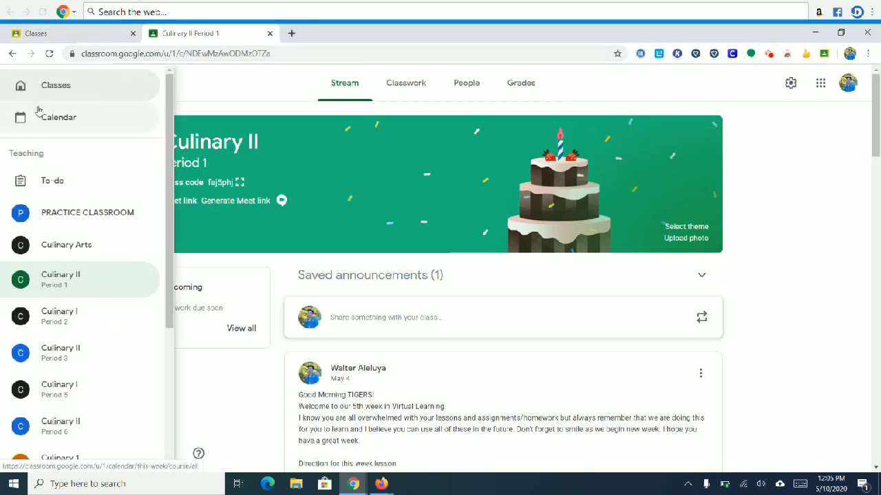
left_click(47, 90)
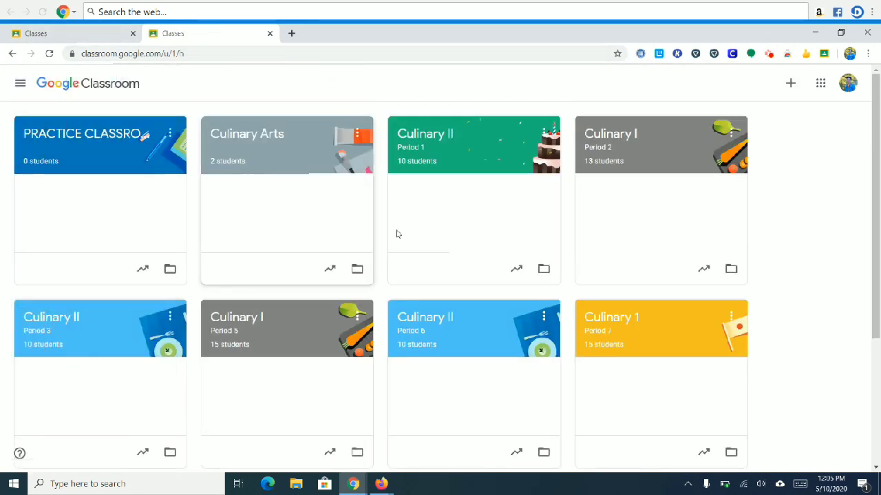